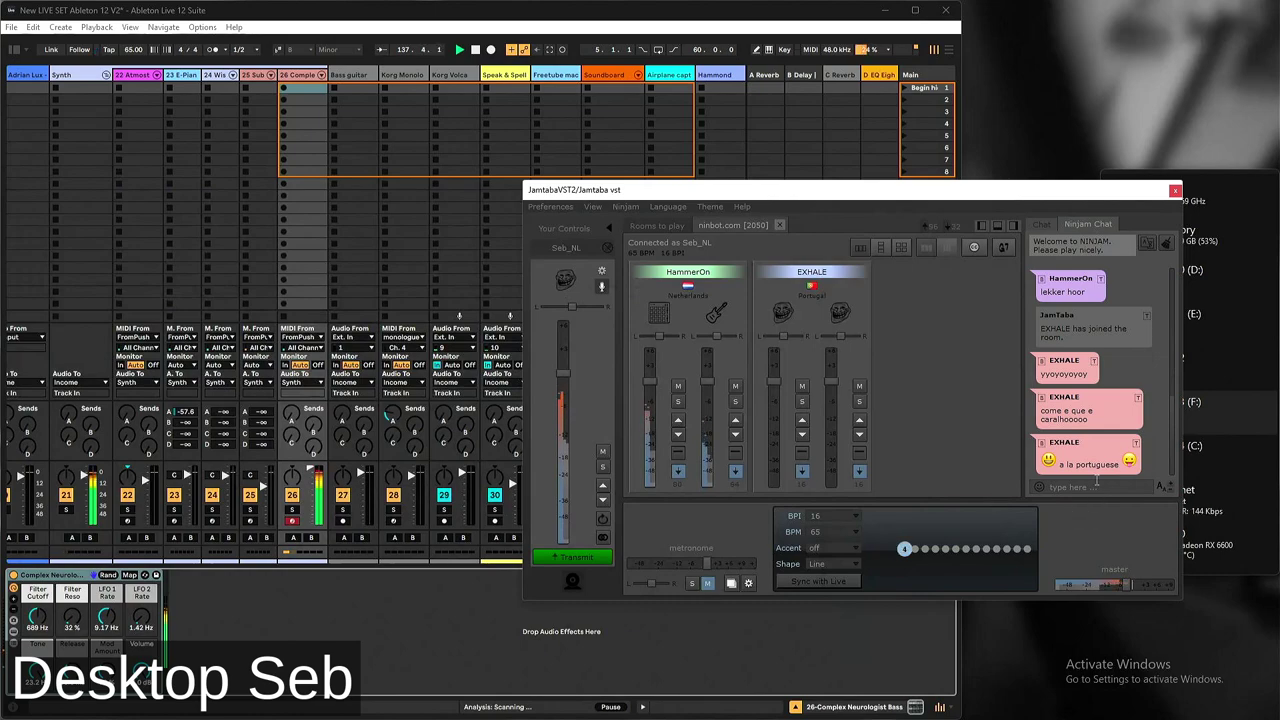
Step: Lower EXHALE's left volume fader in the Jamtaba NINJAM mixer
click(1092, 487)
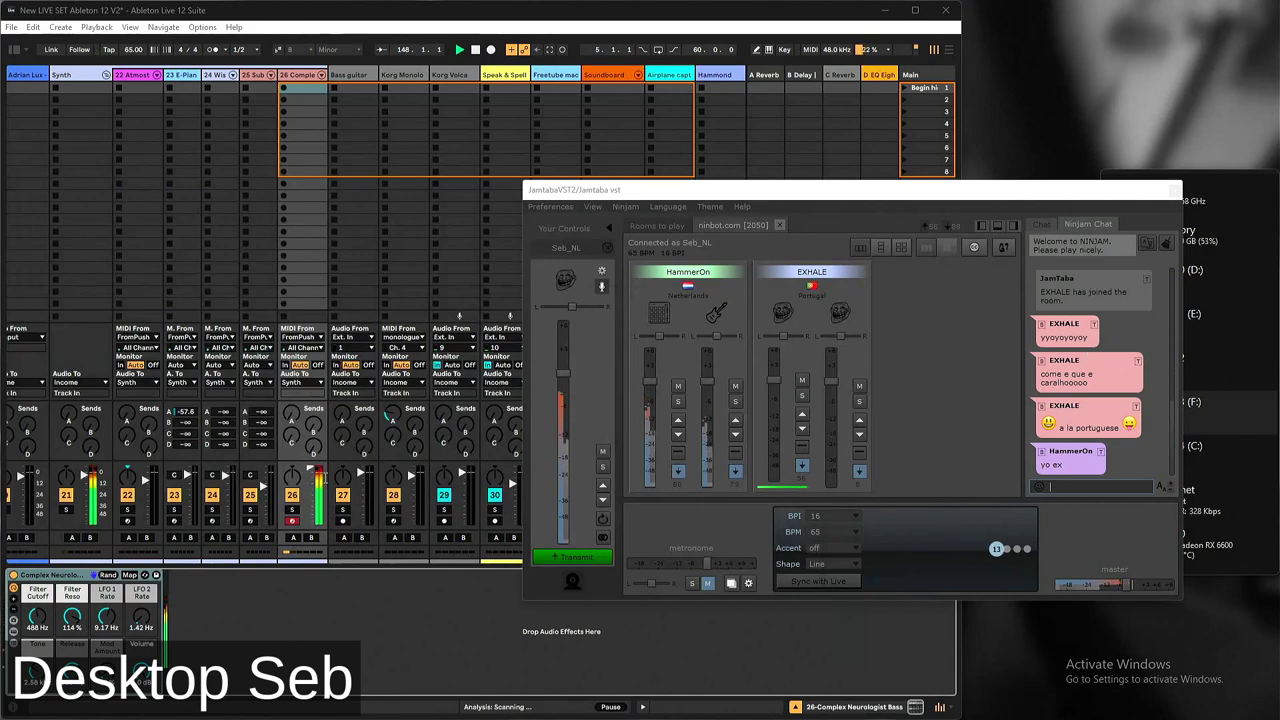
click(287, 544)
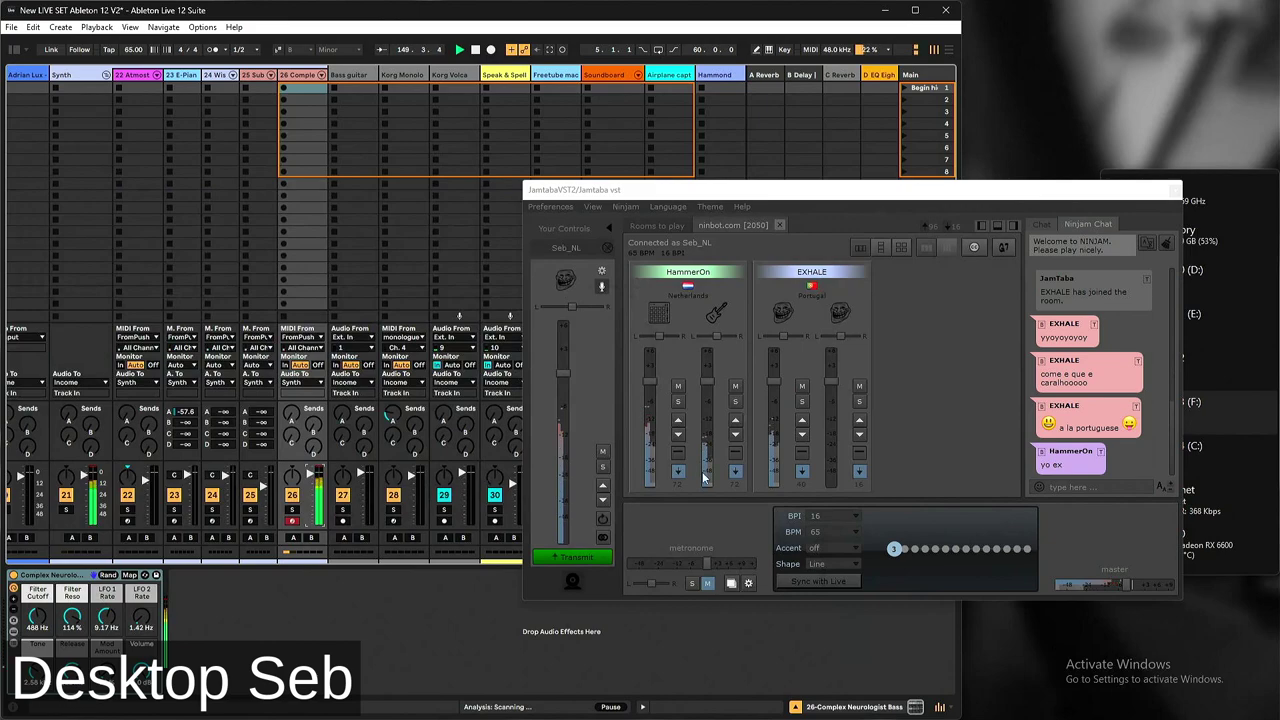
drag(773, 388, 777, 440)
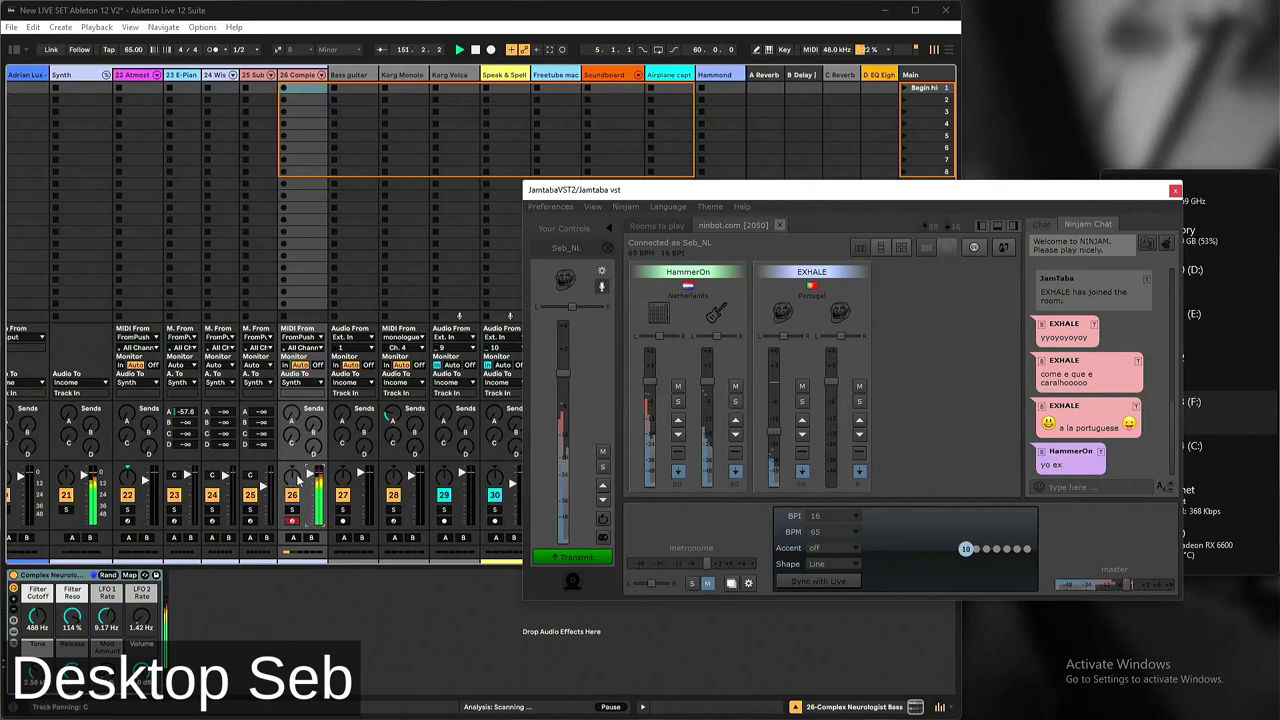
Step: Launch the Complex Neurologist Bass clip in scene 1 of track 26
click(308, 141)
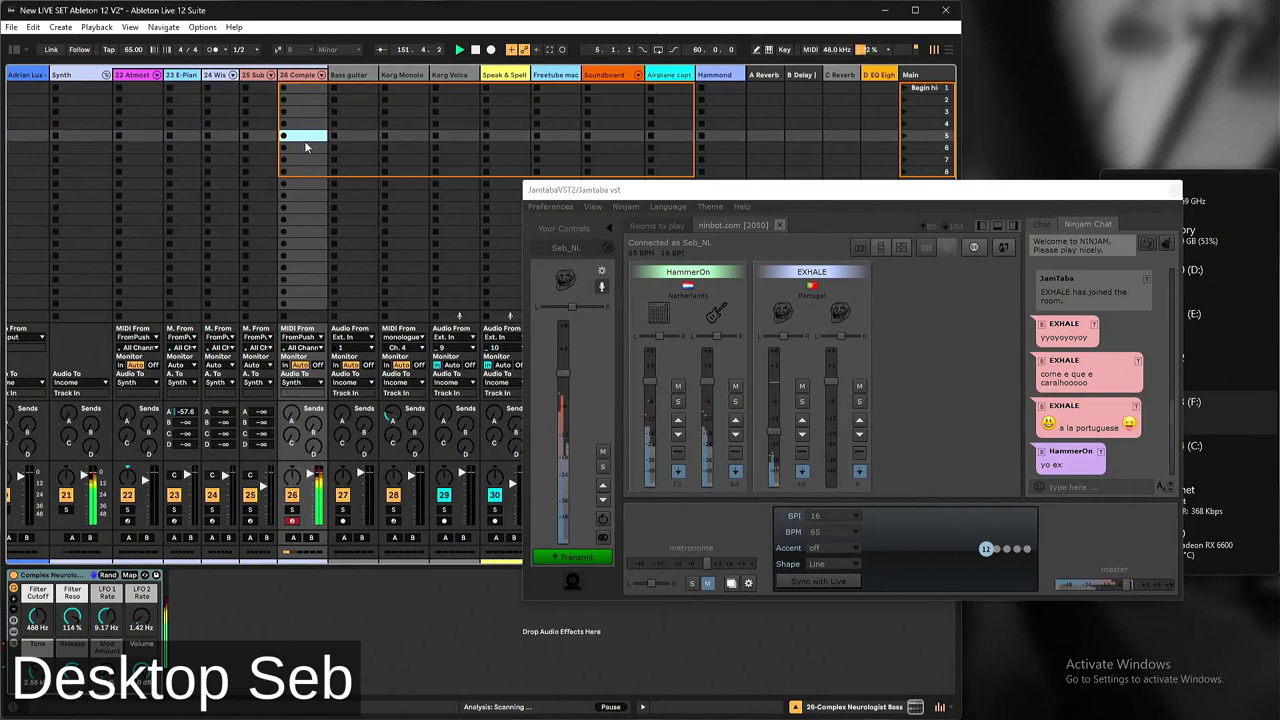
click(307, 113)
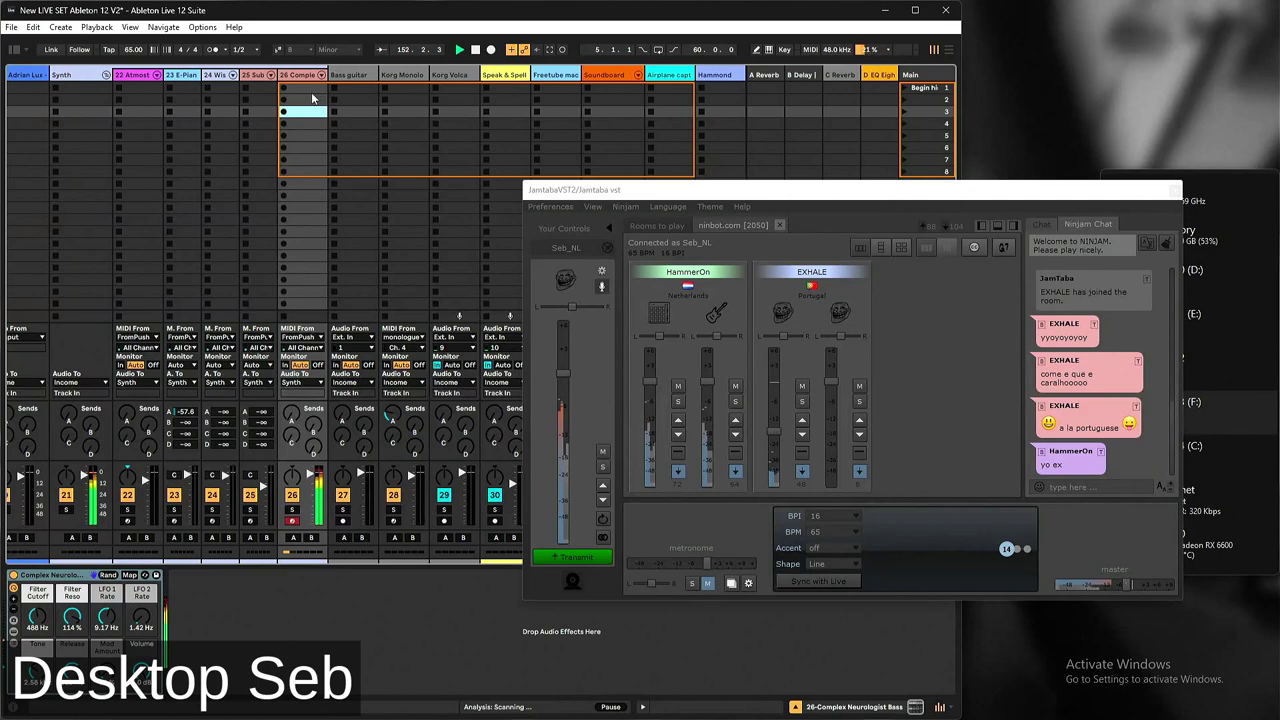
click(313, 88)
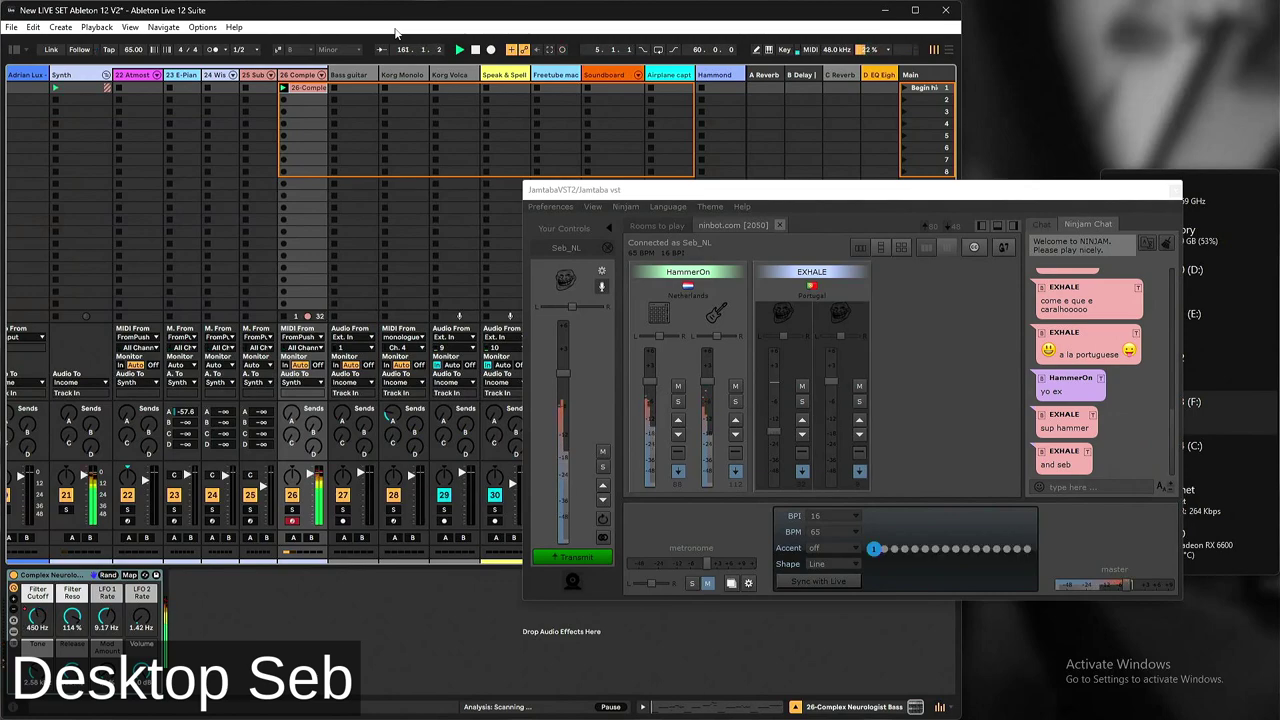
Step: Send 'hi', 'srry starting stream' and 'hi' in the Ninjam chat
click(1070, 487)
text(hi)
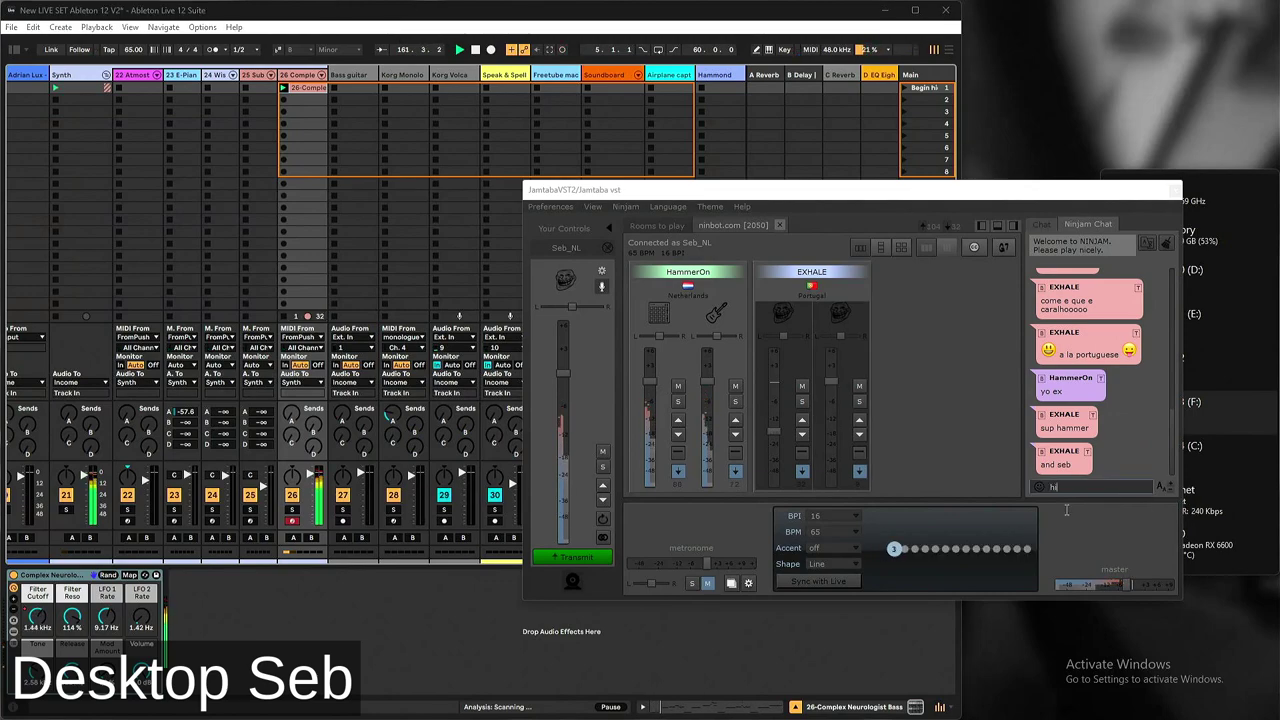
key(Return)
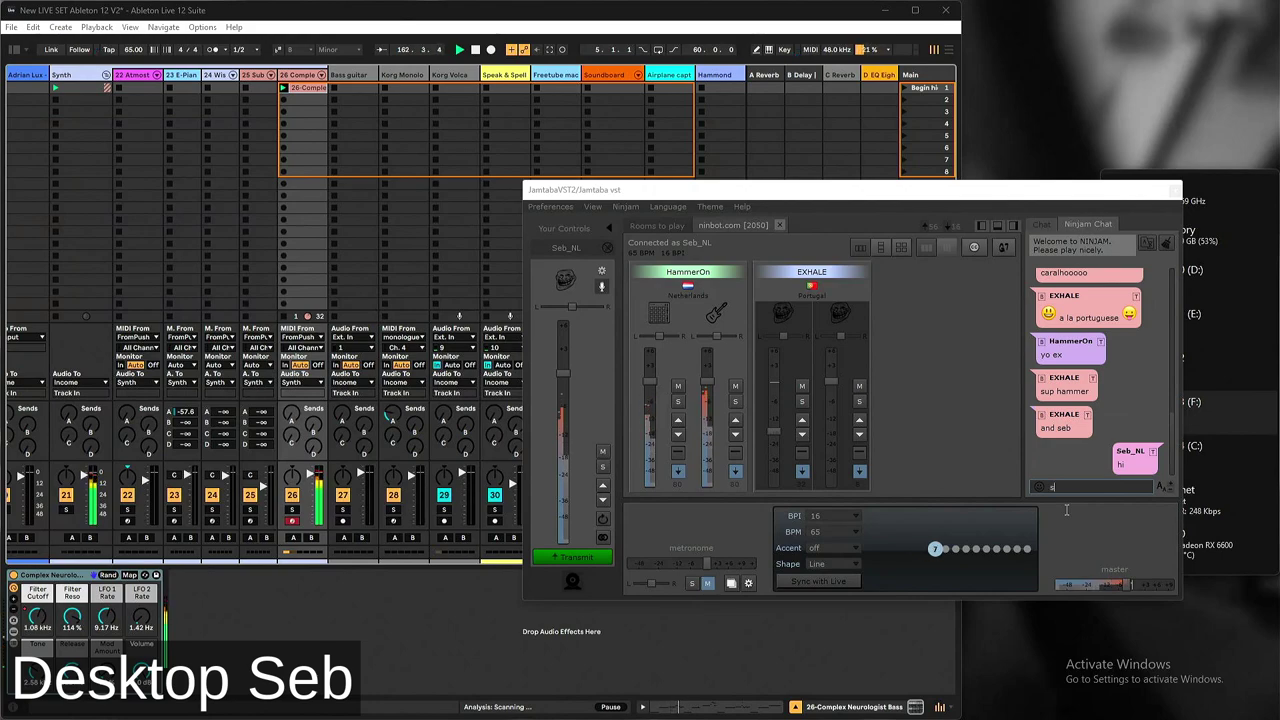
text(srry start)
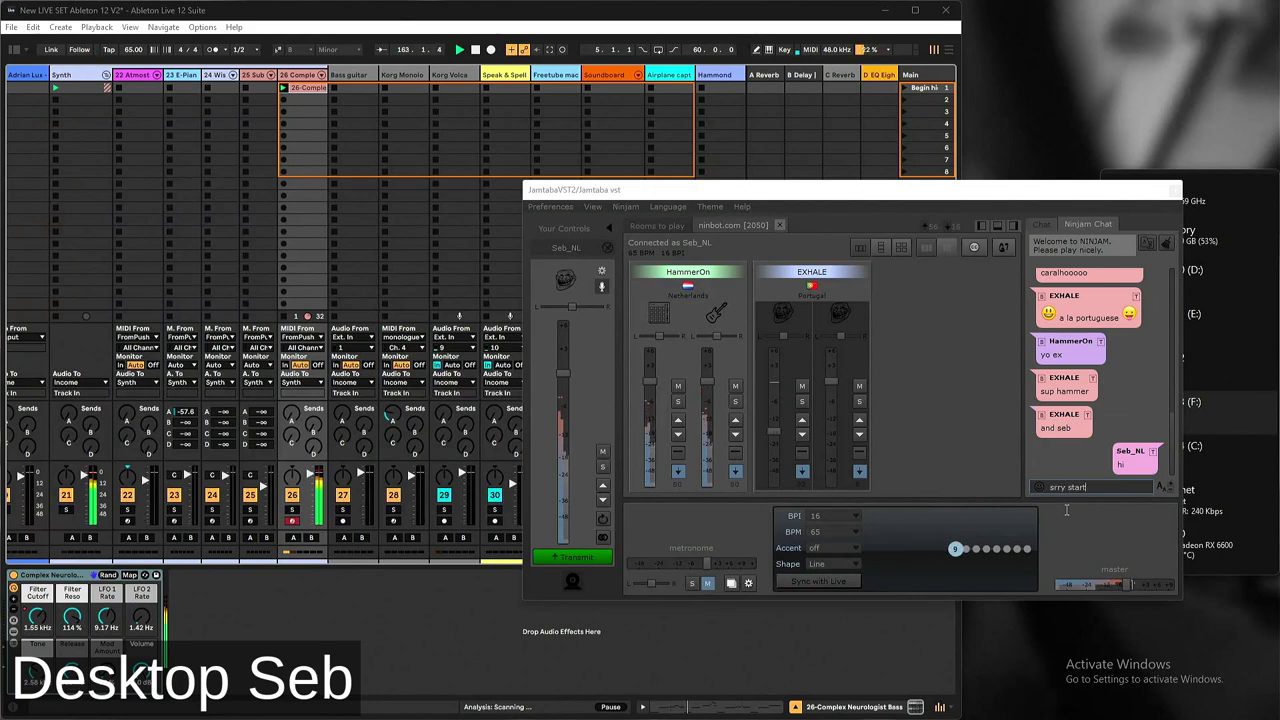
text(ing stream)
key(Return)
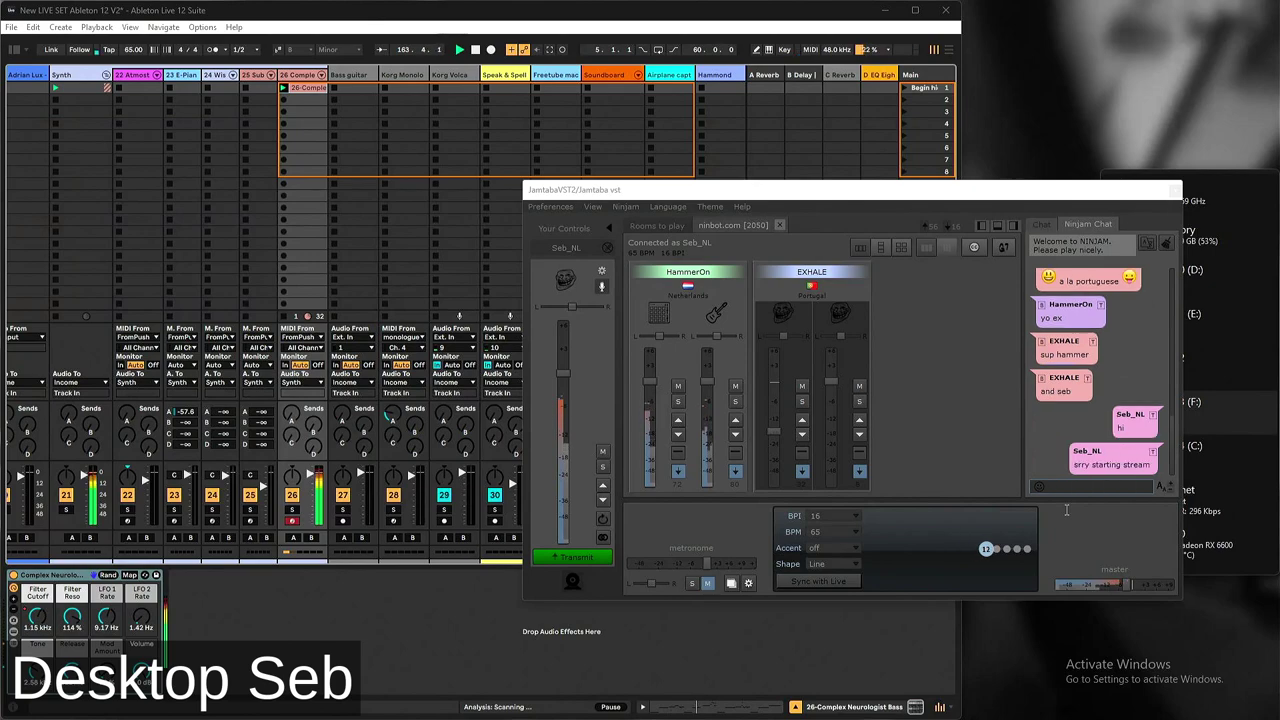
text(hi)
key(Return)
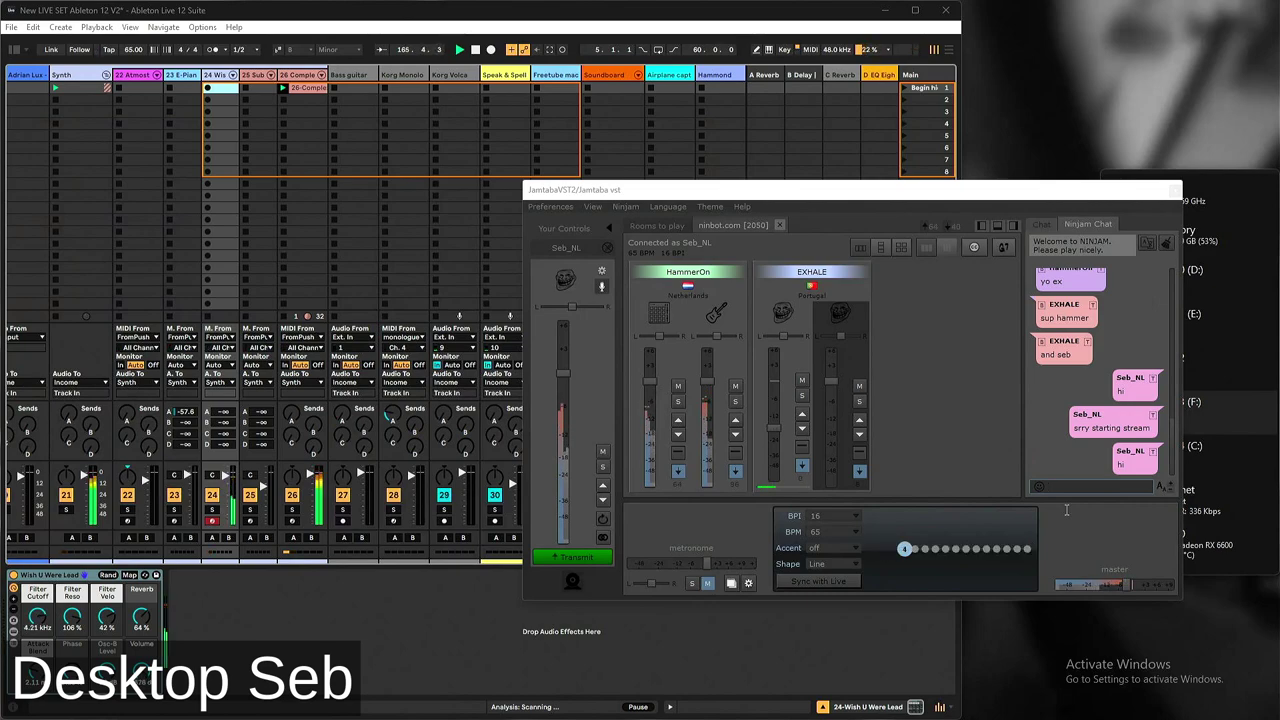
Step: Scroll the Session view to tracks 1–12 and open the Acoustic Kits clip in scene 5
click(308, 172)
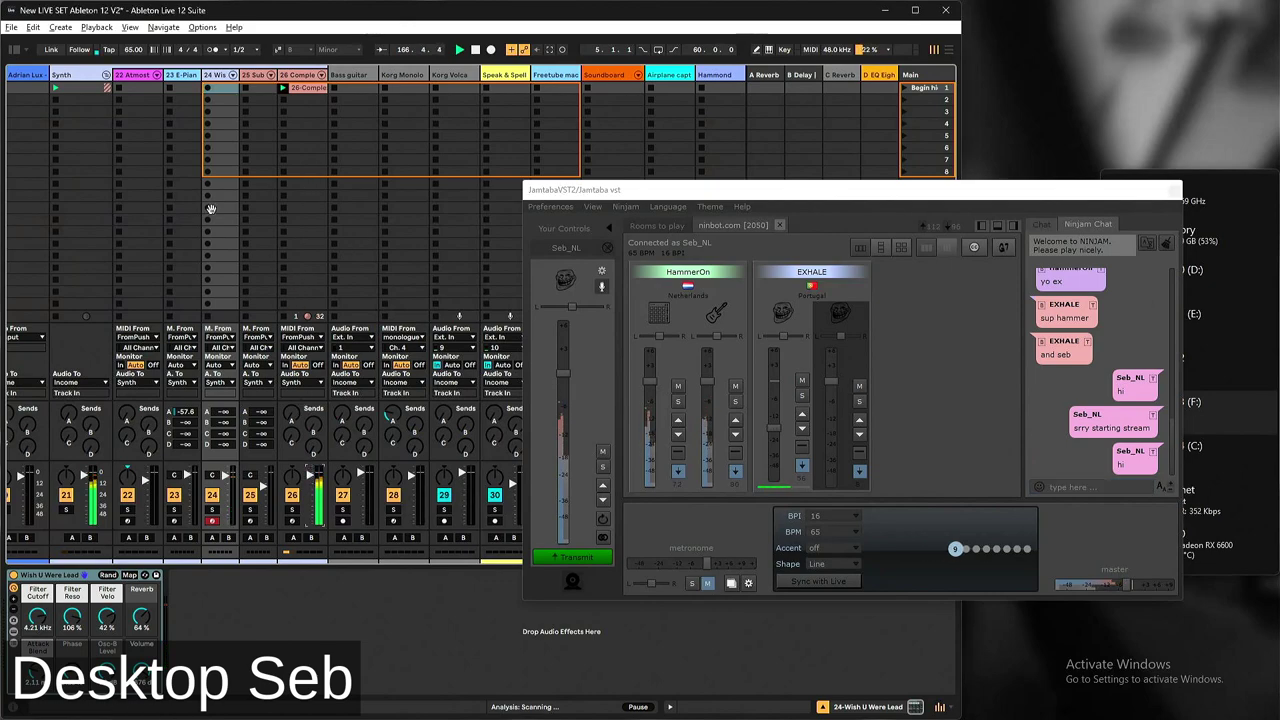
scroll(455, 238, left, 10)
scroll(403, 200, right, 2)
scroll(403, 200, down, 2)
click(265, 118)
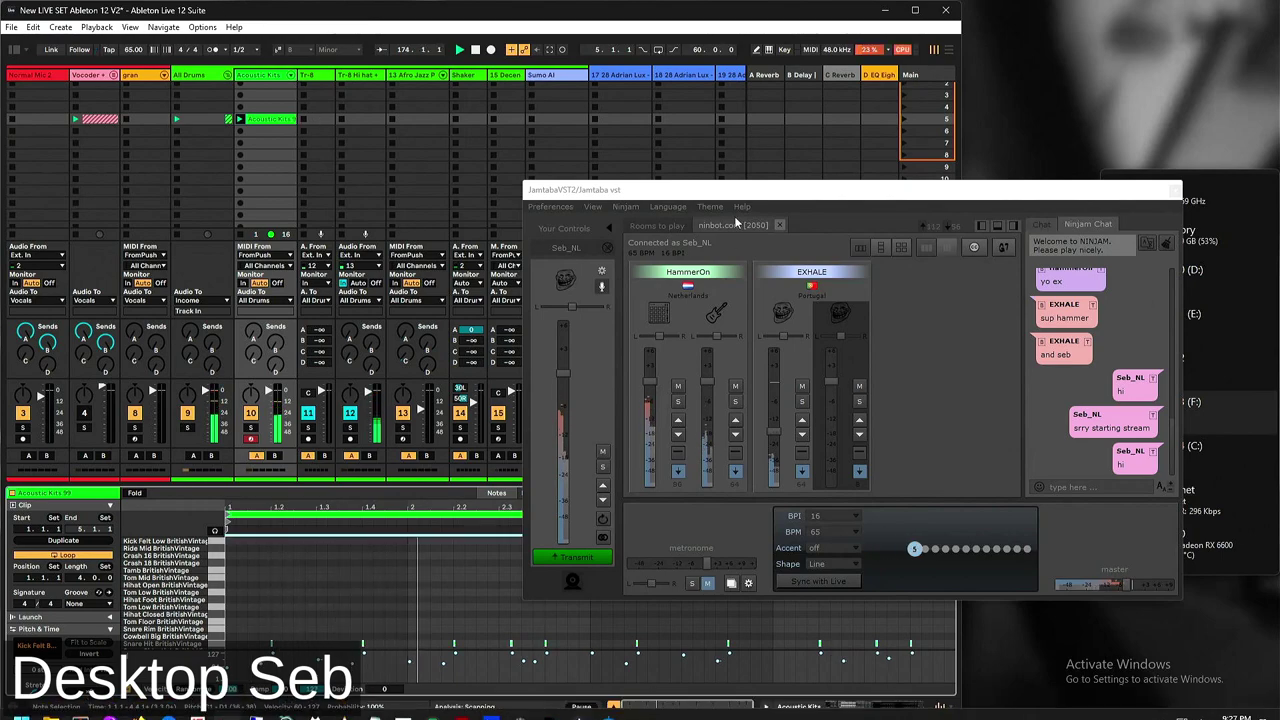
Step: Move Jamtaba aside, maximize Live, and open the Acoustic Kits clip notes under All Drums
drag(702, 197, 1003, 216)
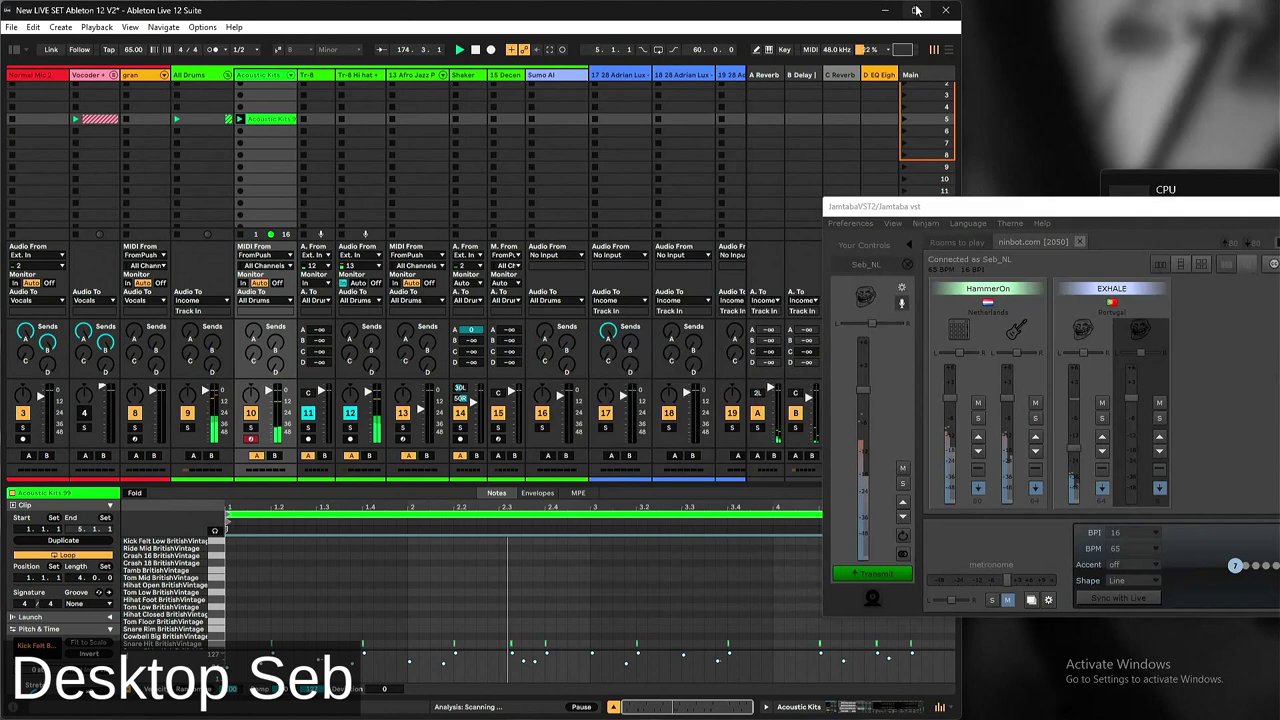
click(914, 10)
click(165, 470)
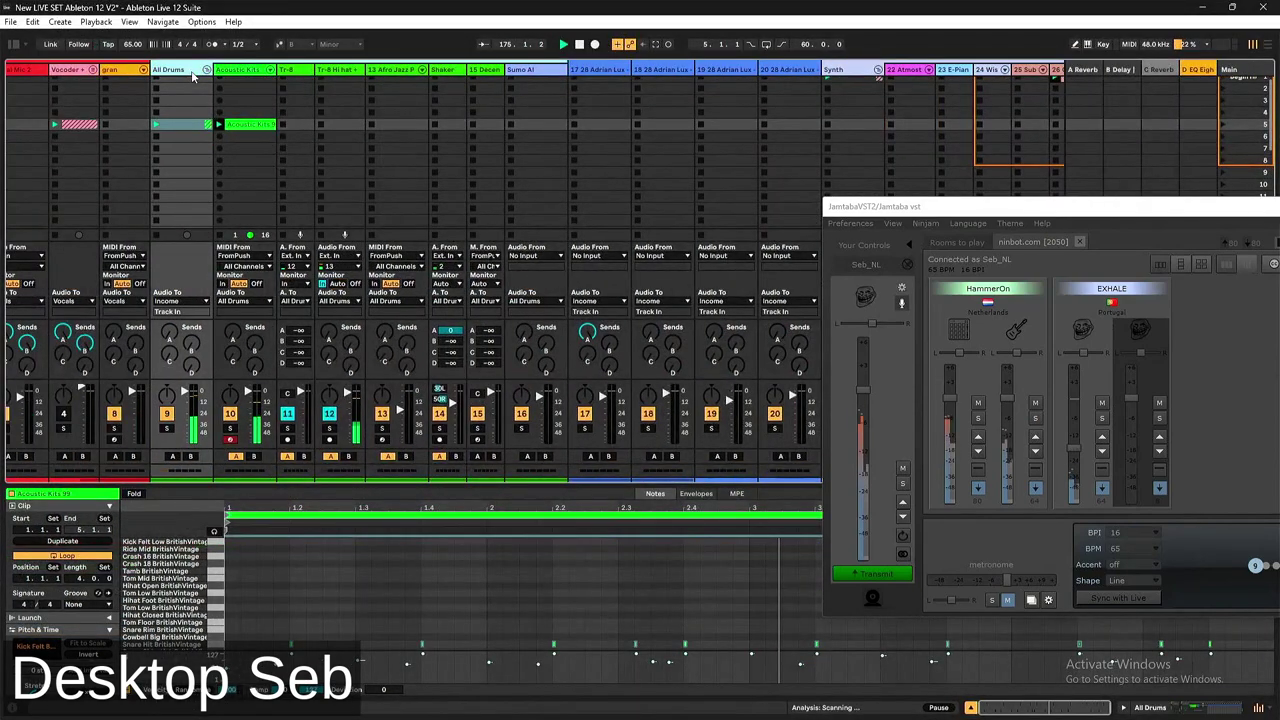
drag(231, 487, 231, 567)
click(249, 90)
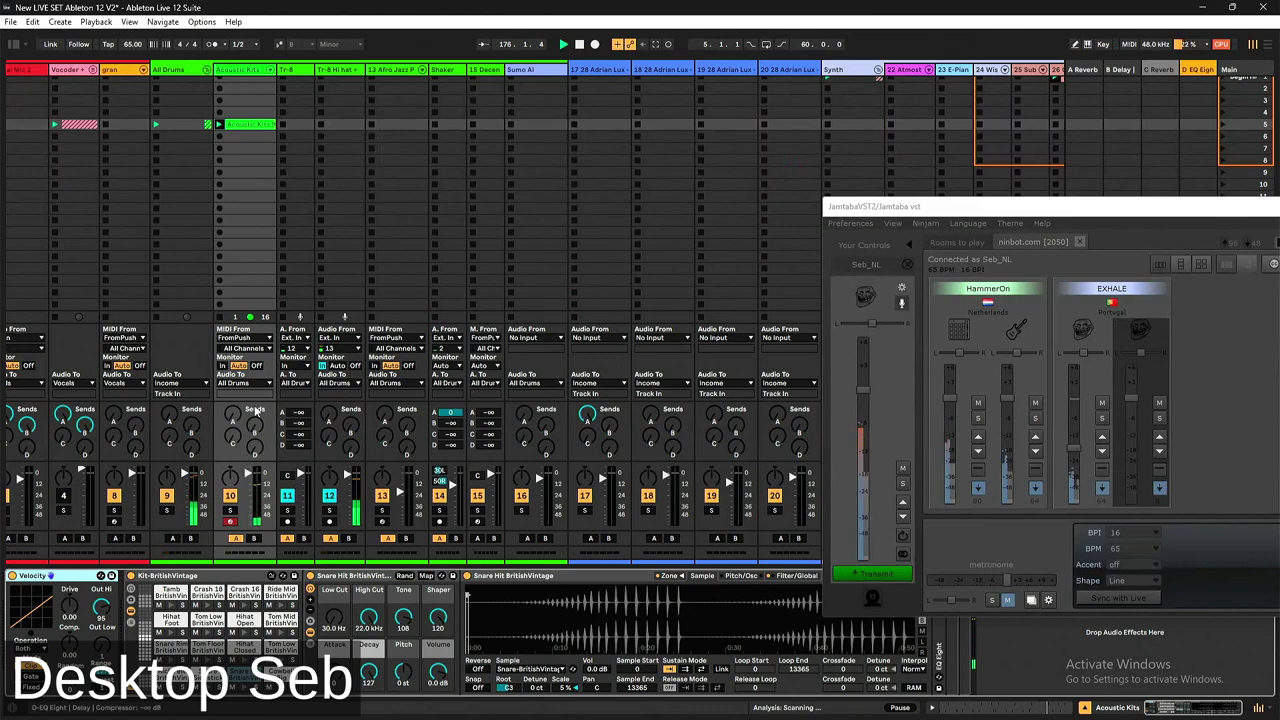
click(249, 125)
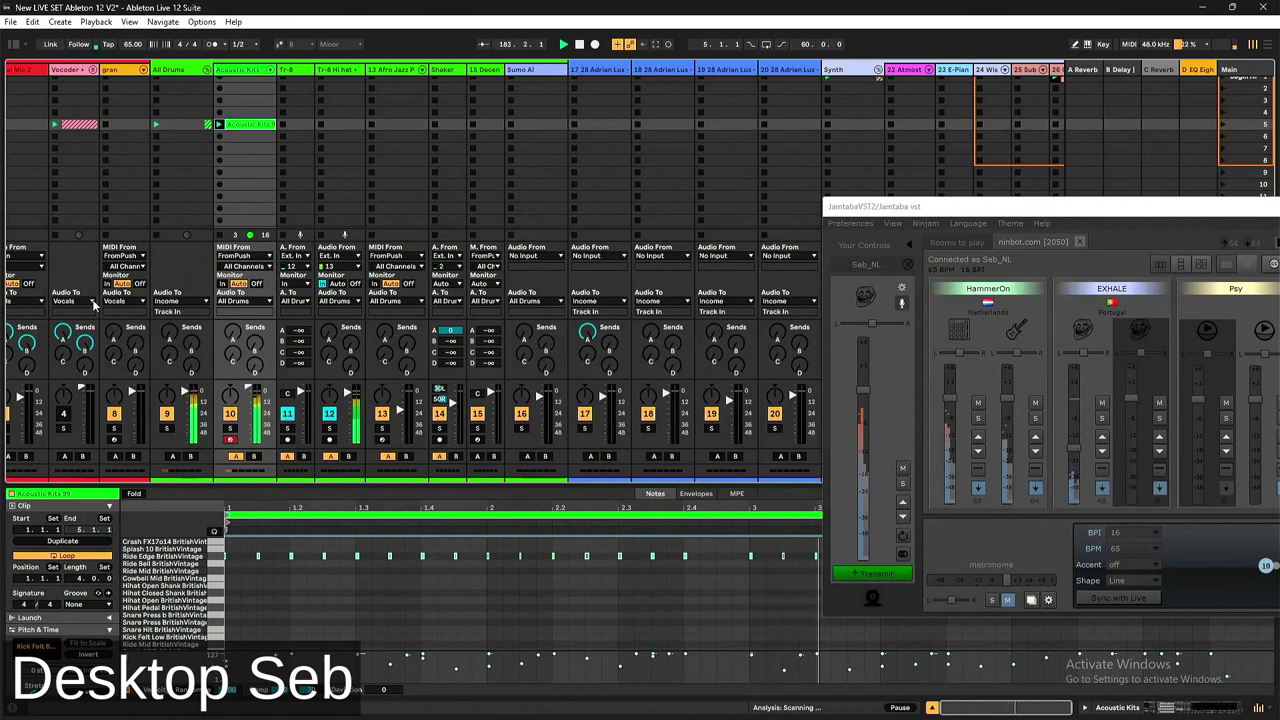
Step: Select clip slots of tracks 1–3 to show Normal Mic's Tuner, compressors and Phaser-Flanger chain
click(645, 131)
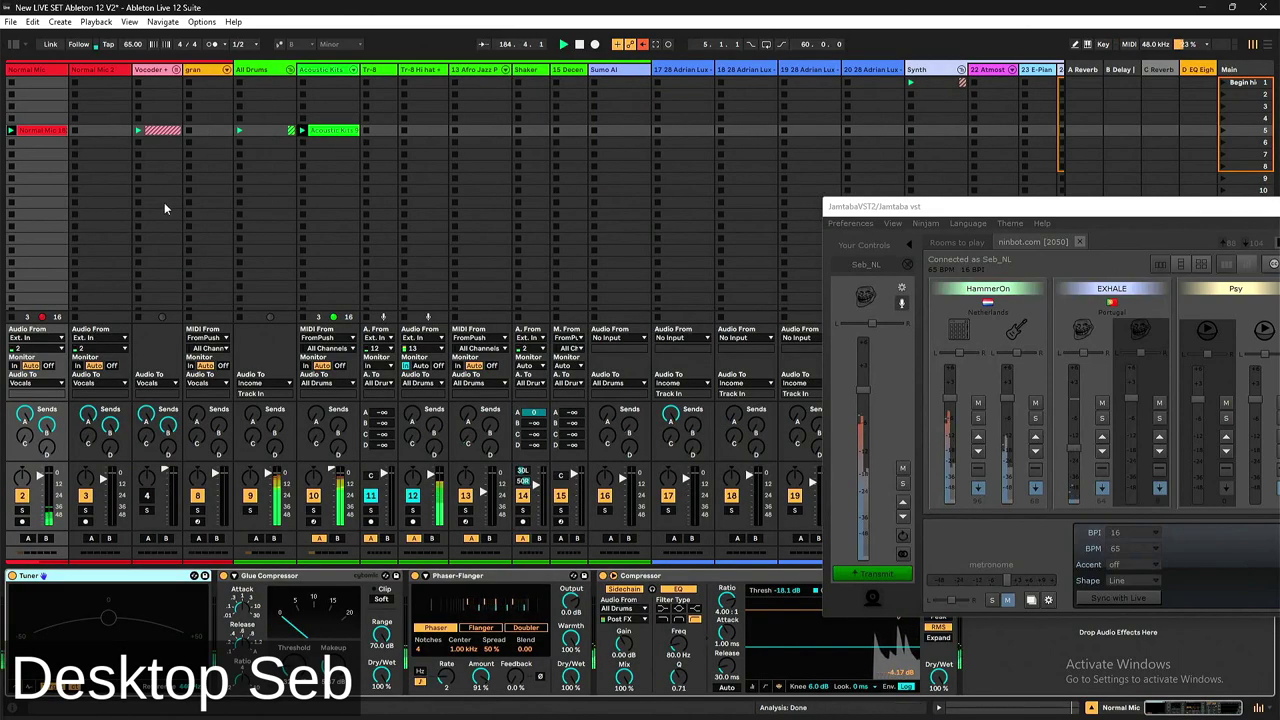
drag(166, 206, 28, 101)
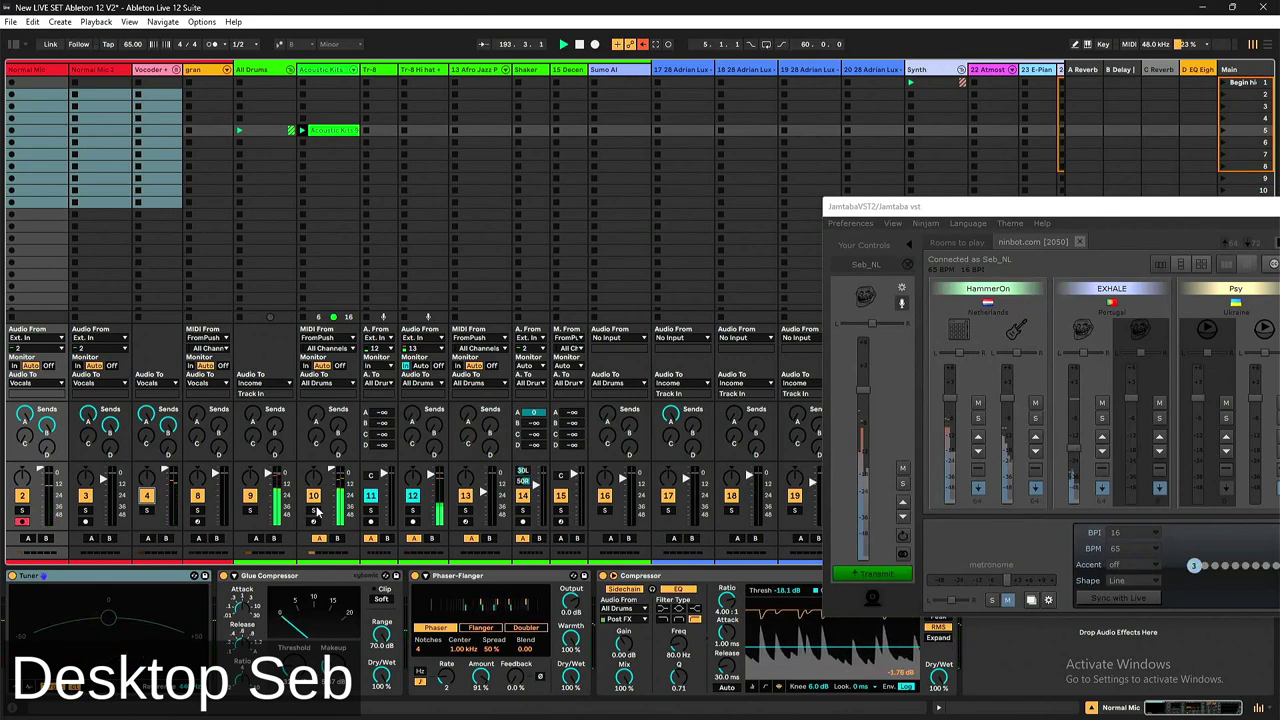
Step: Center the Jamtaba window and send 'hi psdy' then 'psy' in the Ninjam chat
click(919, 267)
drag(933, 209, 401, 145)
click(868, 439)
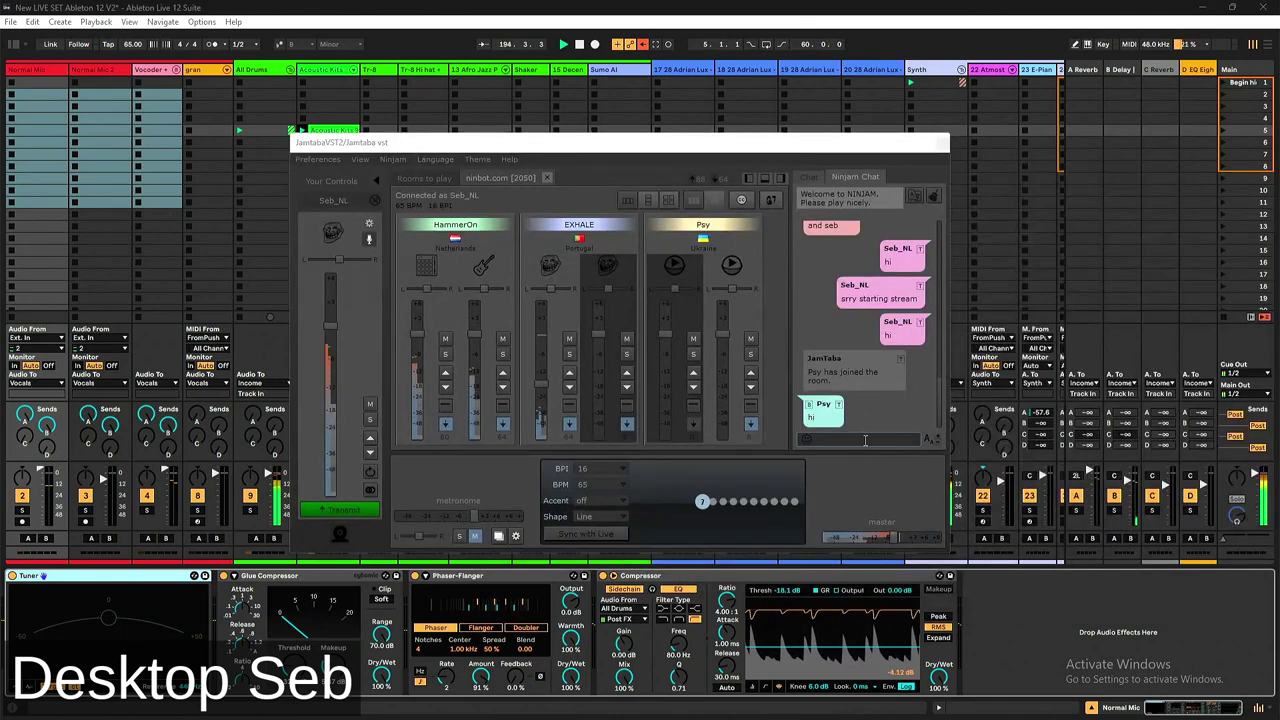
text(hi psdy)
key(Return)
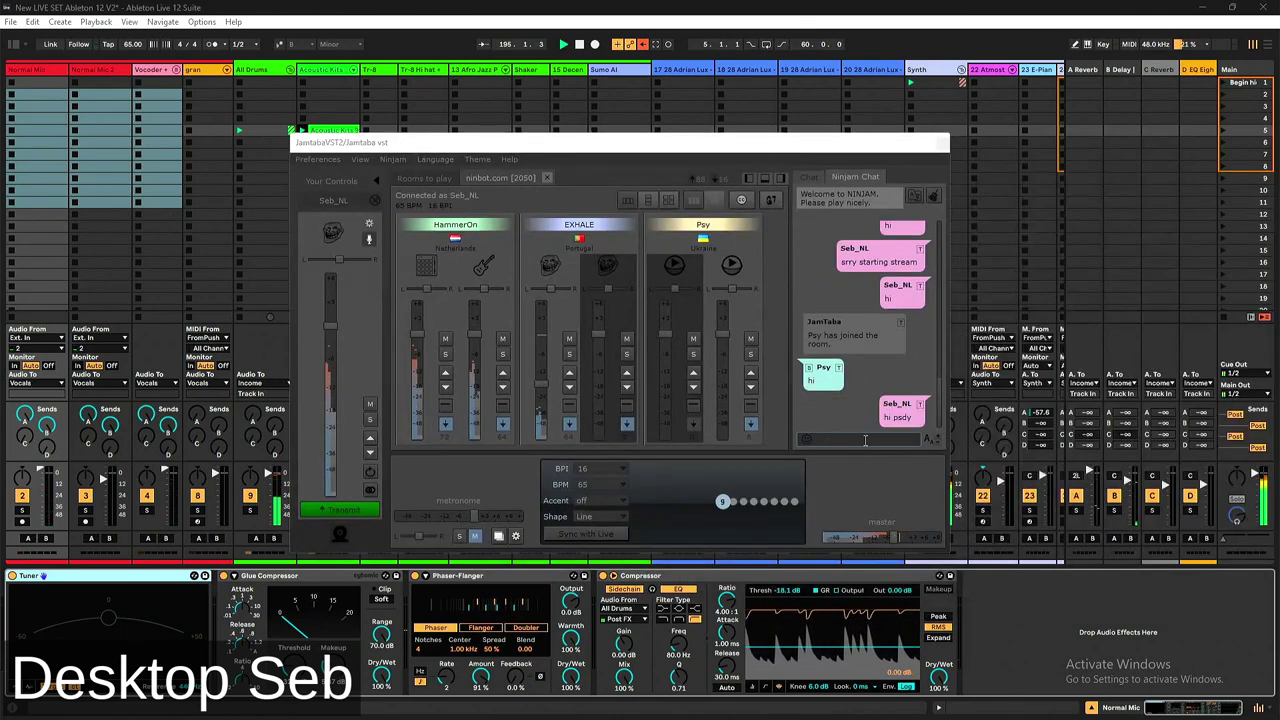
text(ps)
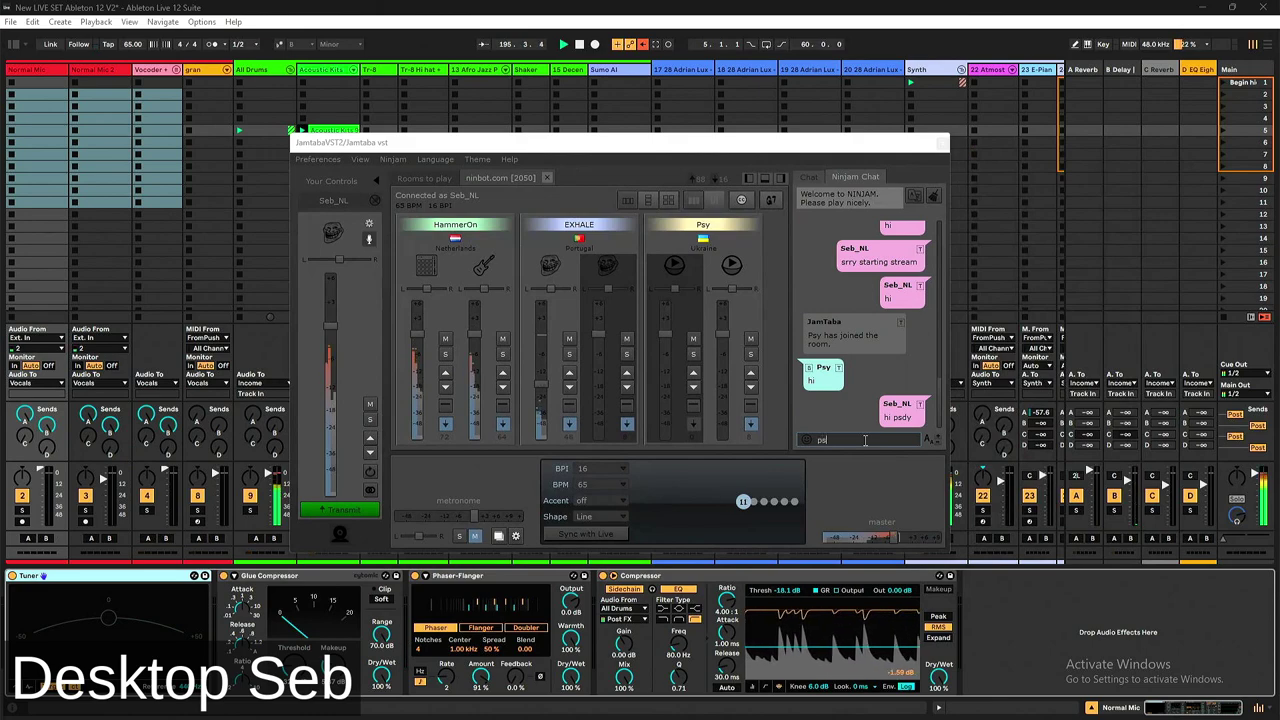
text(y)
key(Return)
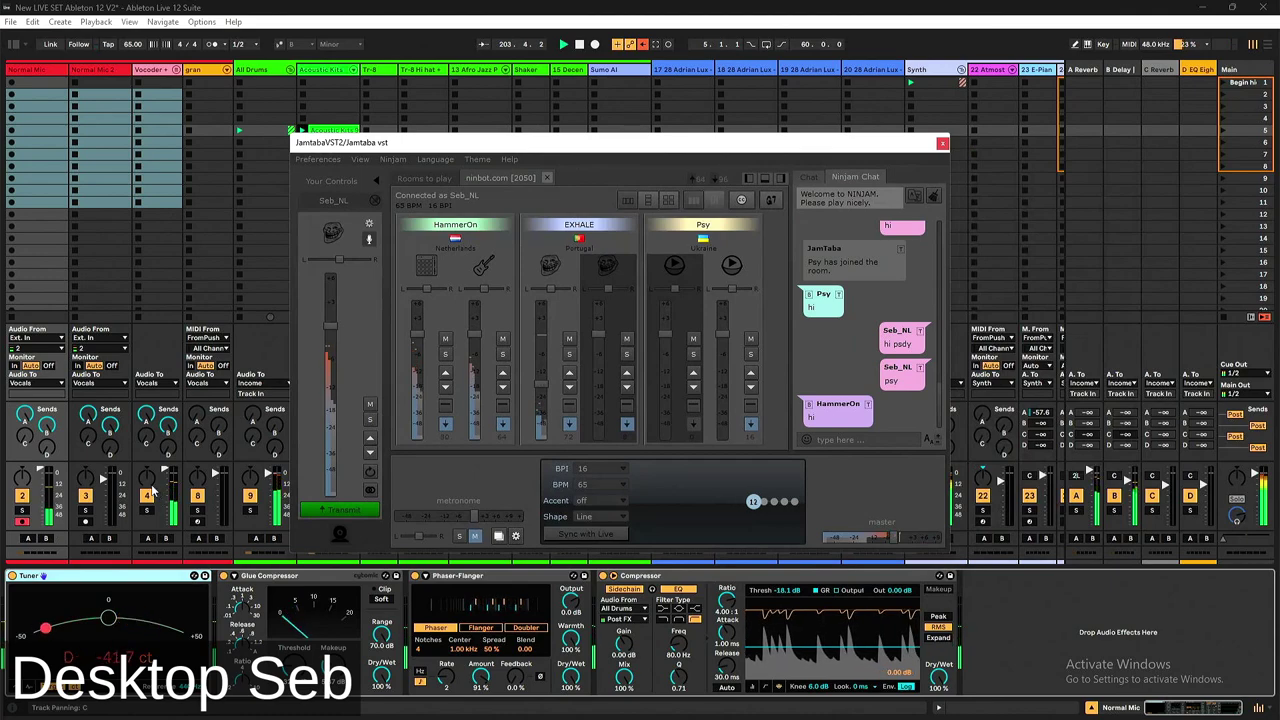
click(36, 80)
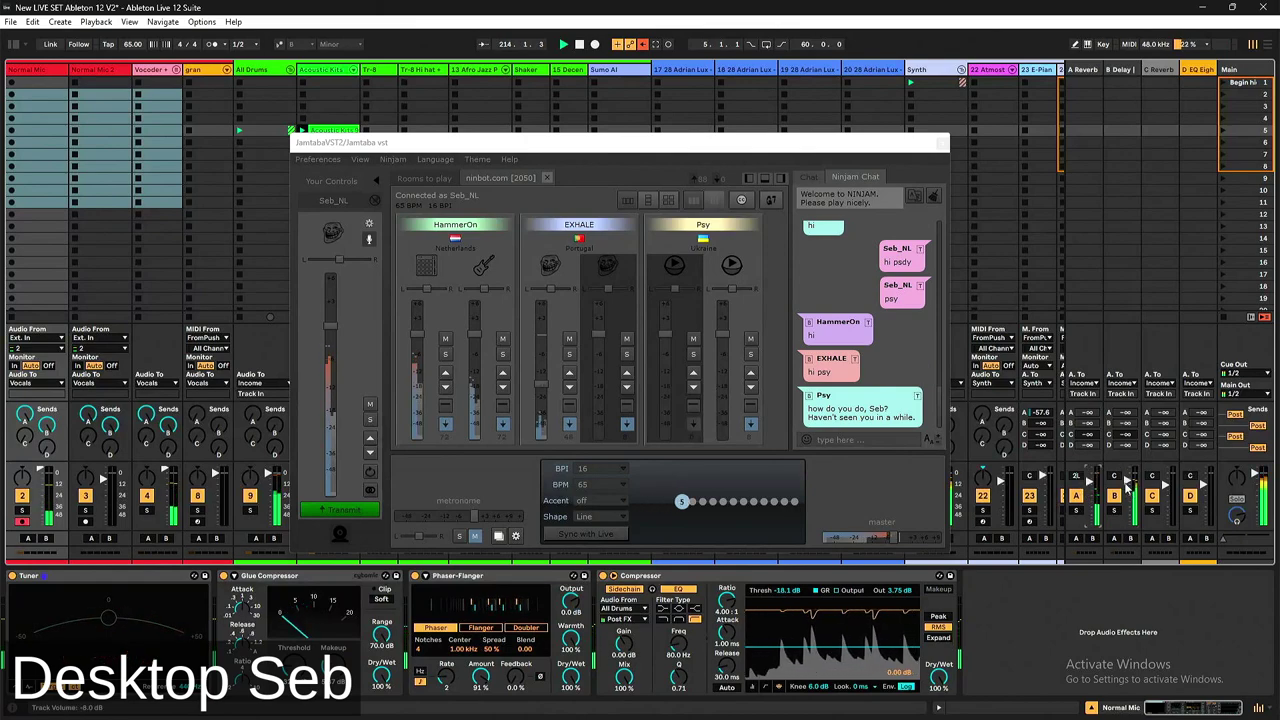
Step: Show the B Delay return chain, then check a remote player's fader level in Jamtaba
click(1122, 70)
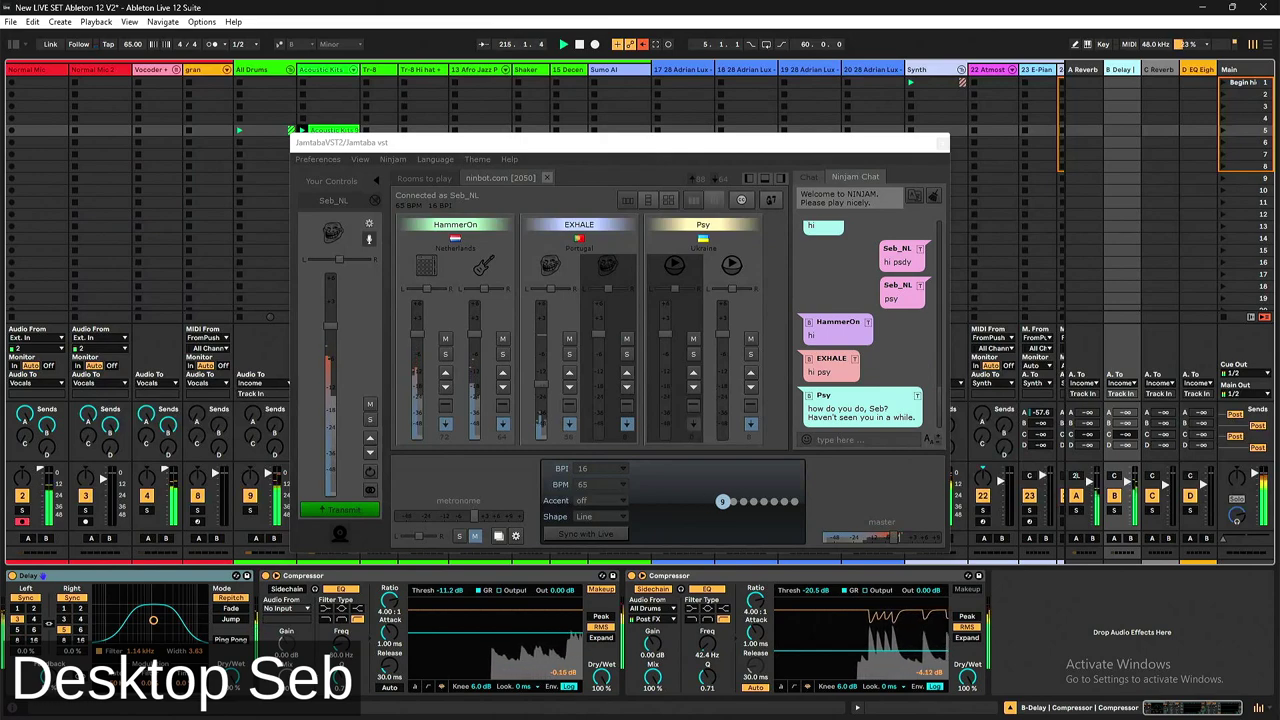
click(920, 439)
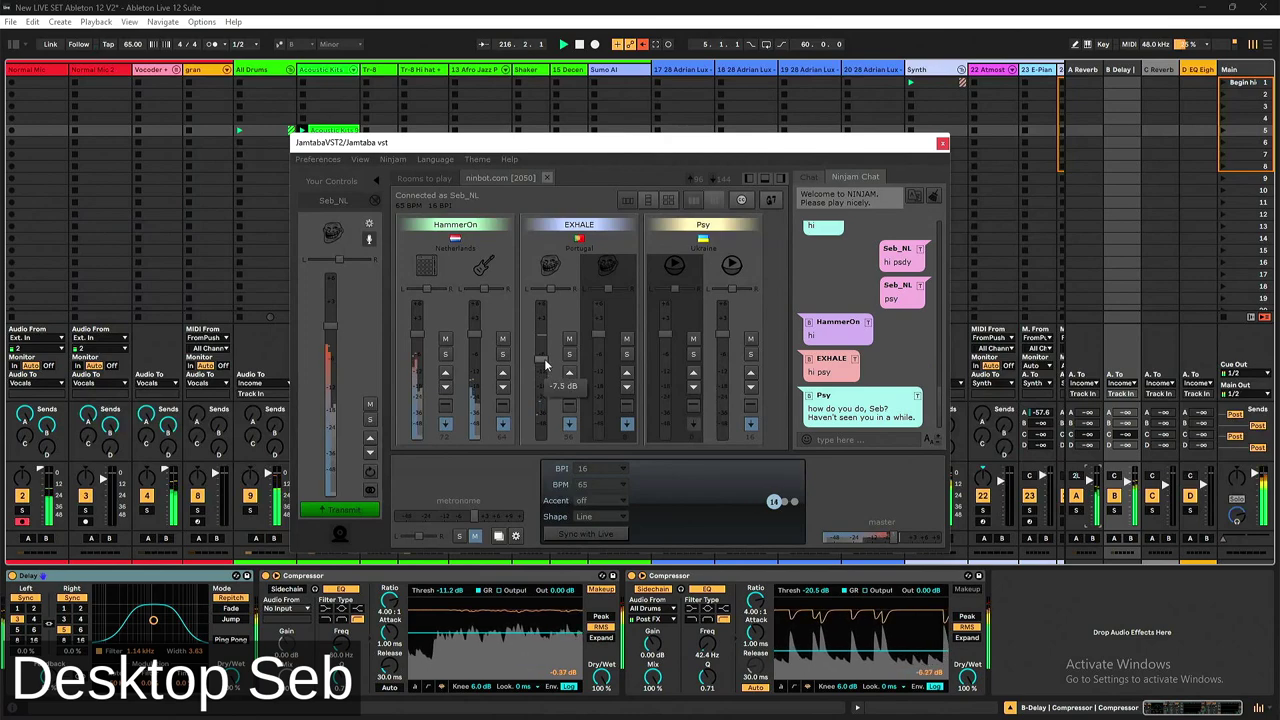
mouse_move(540, 358)
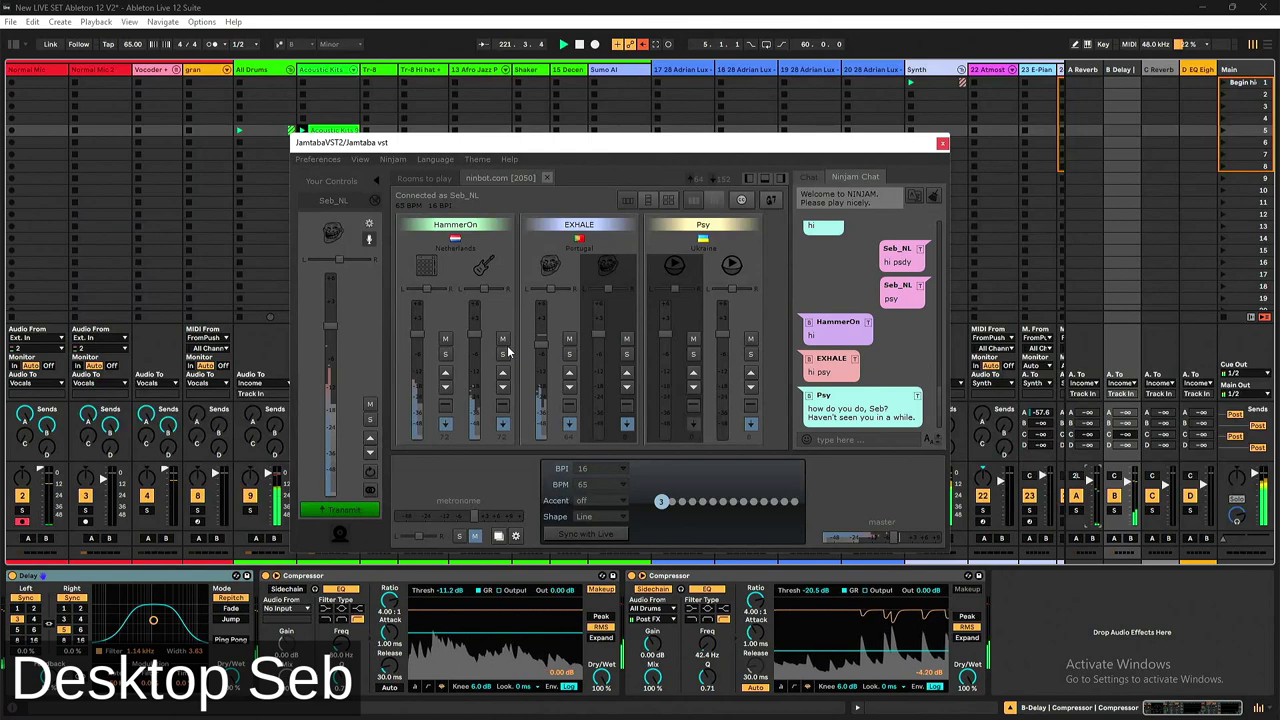
Step: Send the chat reply 'i am walking on water how about your self sir?'
click(859, 436)
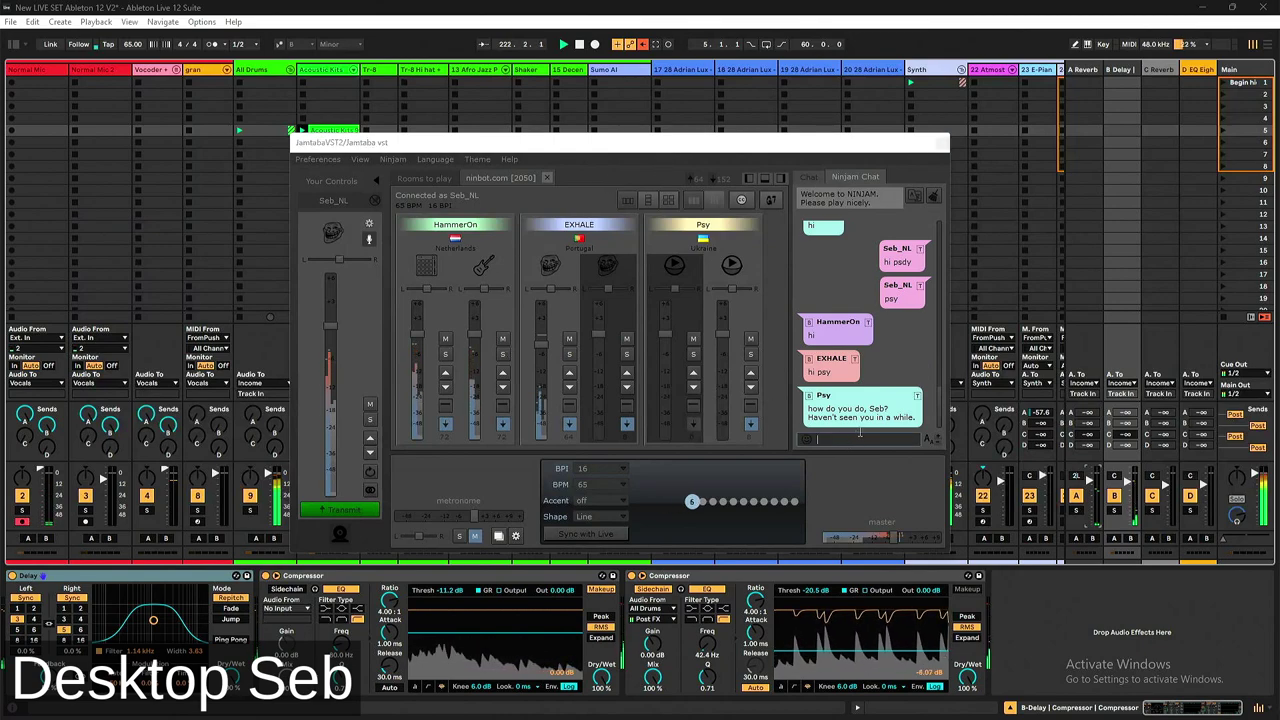
text(i am w)
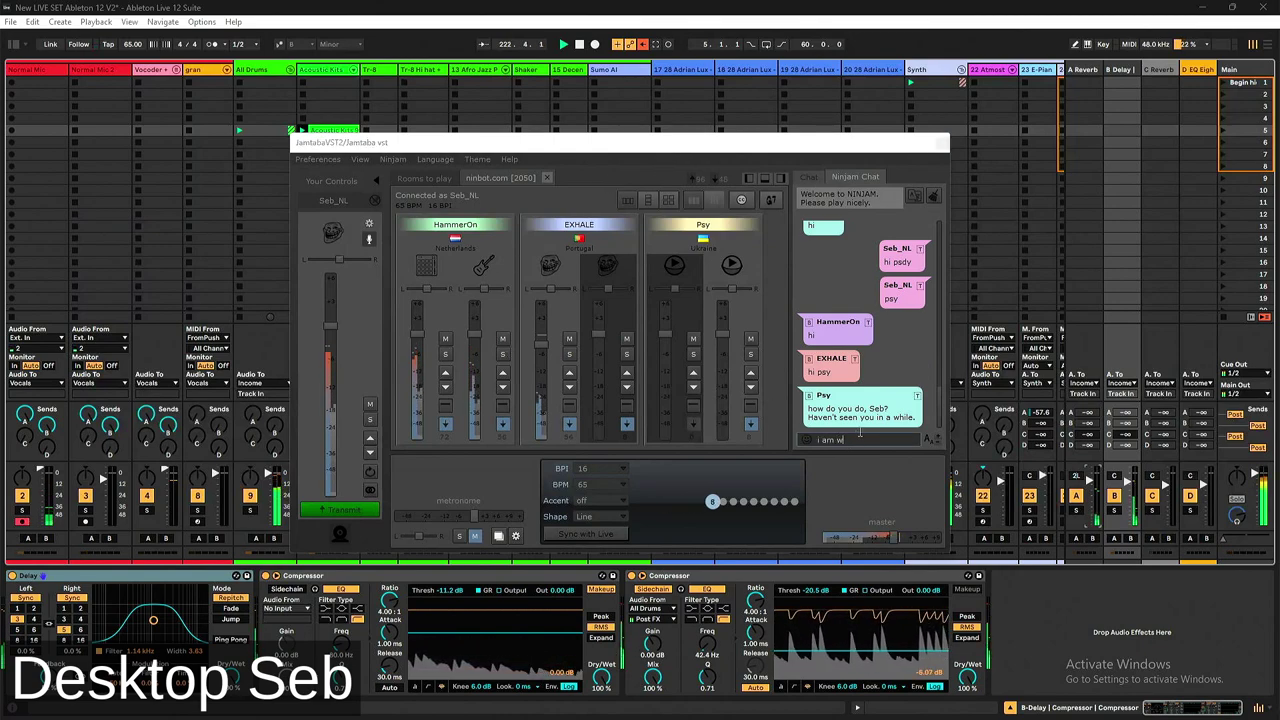
text(alking on water )
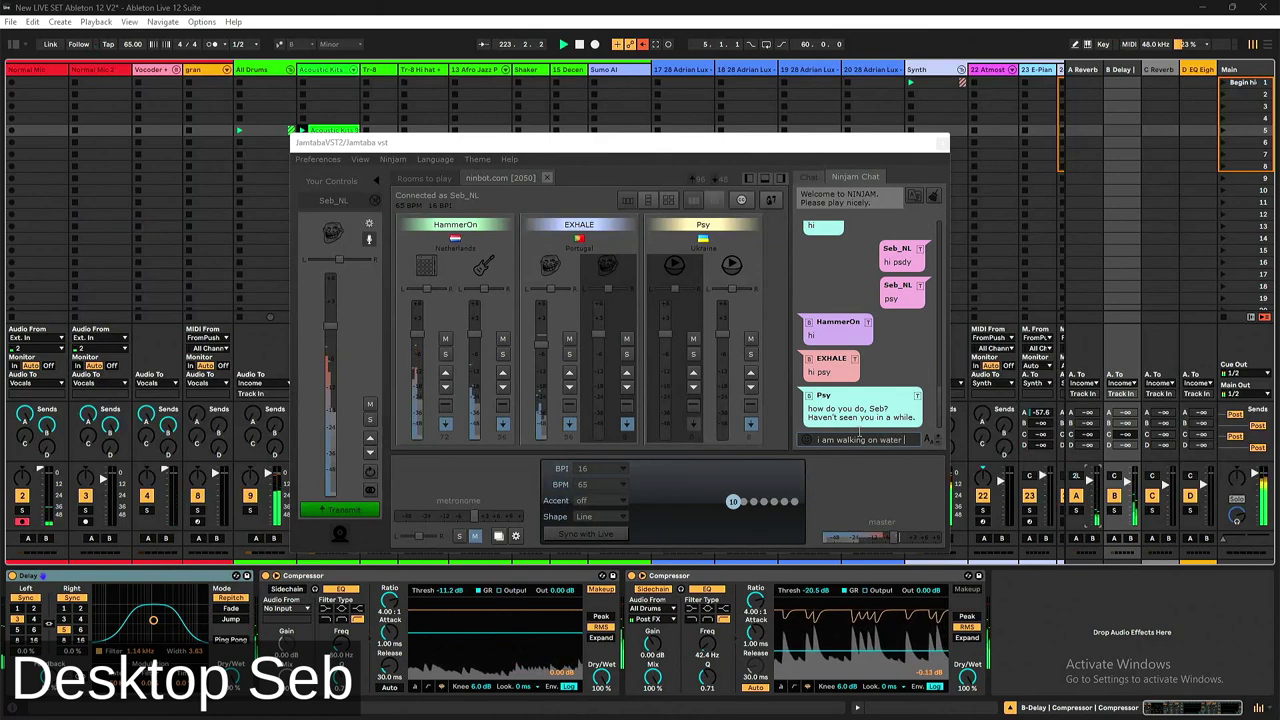
text(how about y)
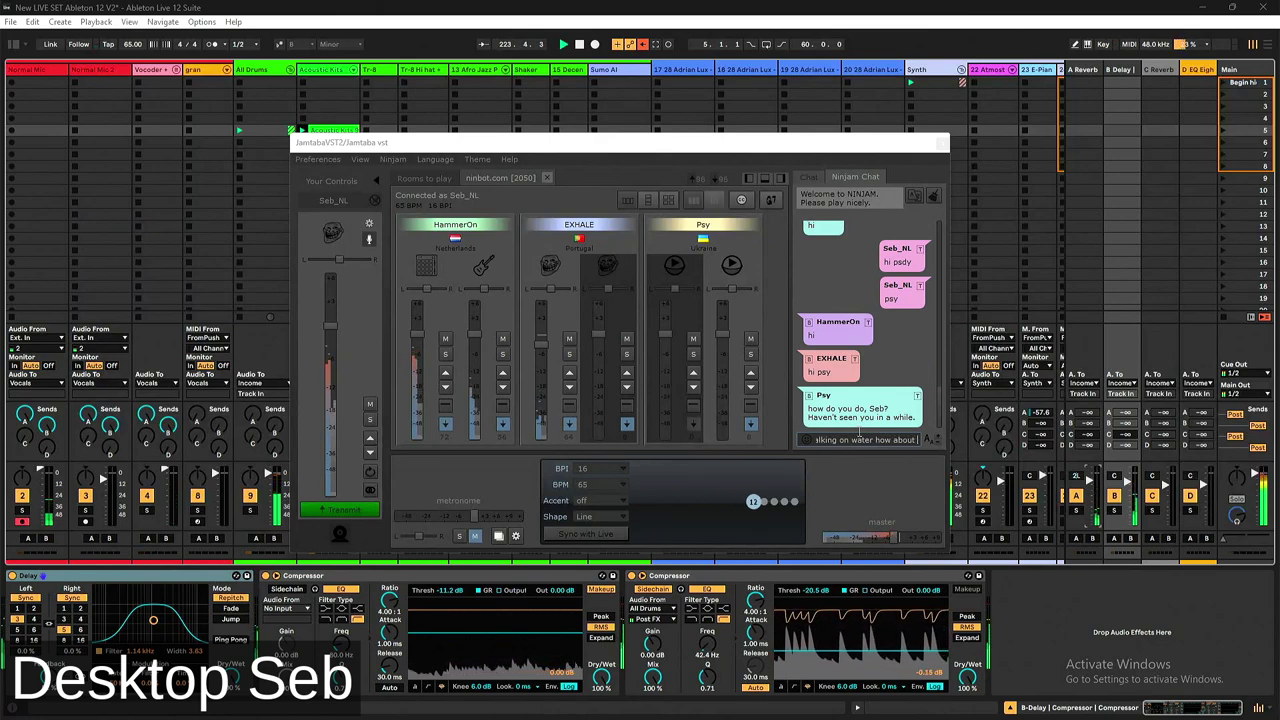
text(our self s)
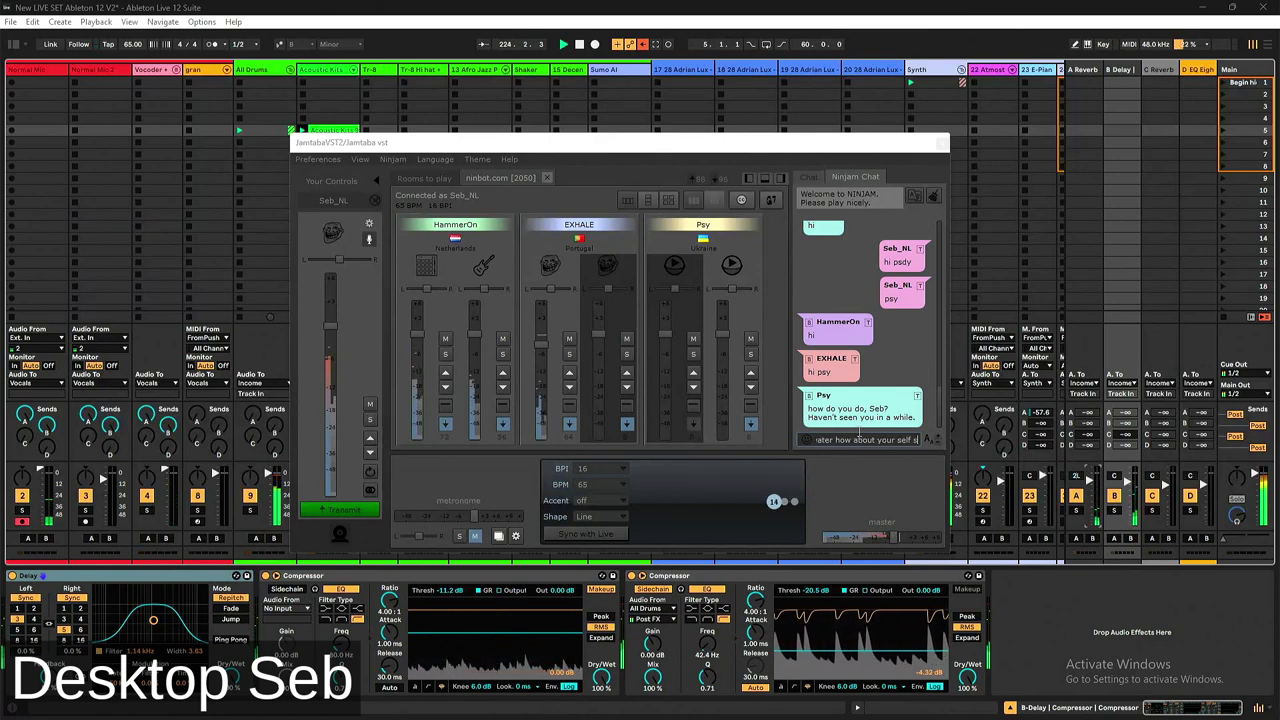
text(ir?)
key(Return)
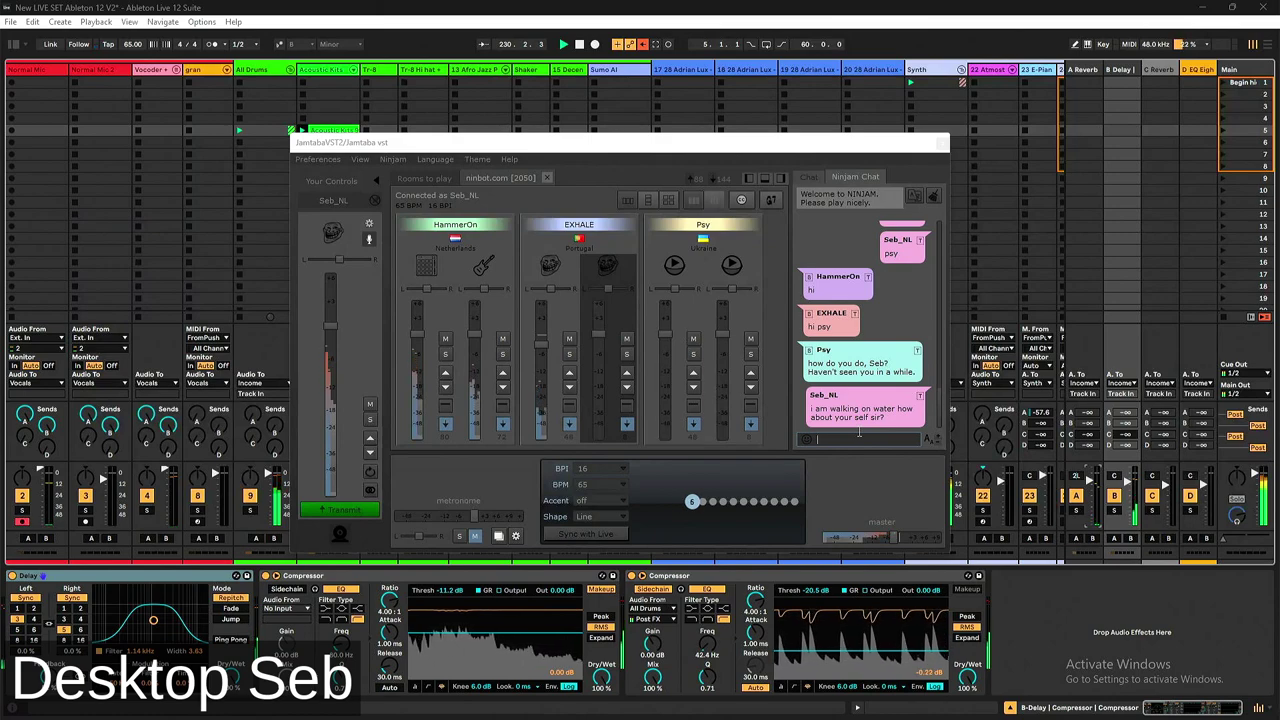
click(560, 364)
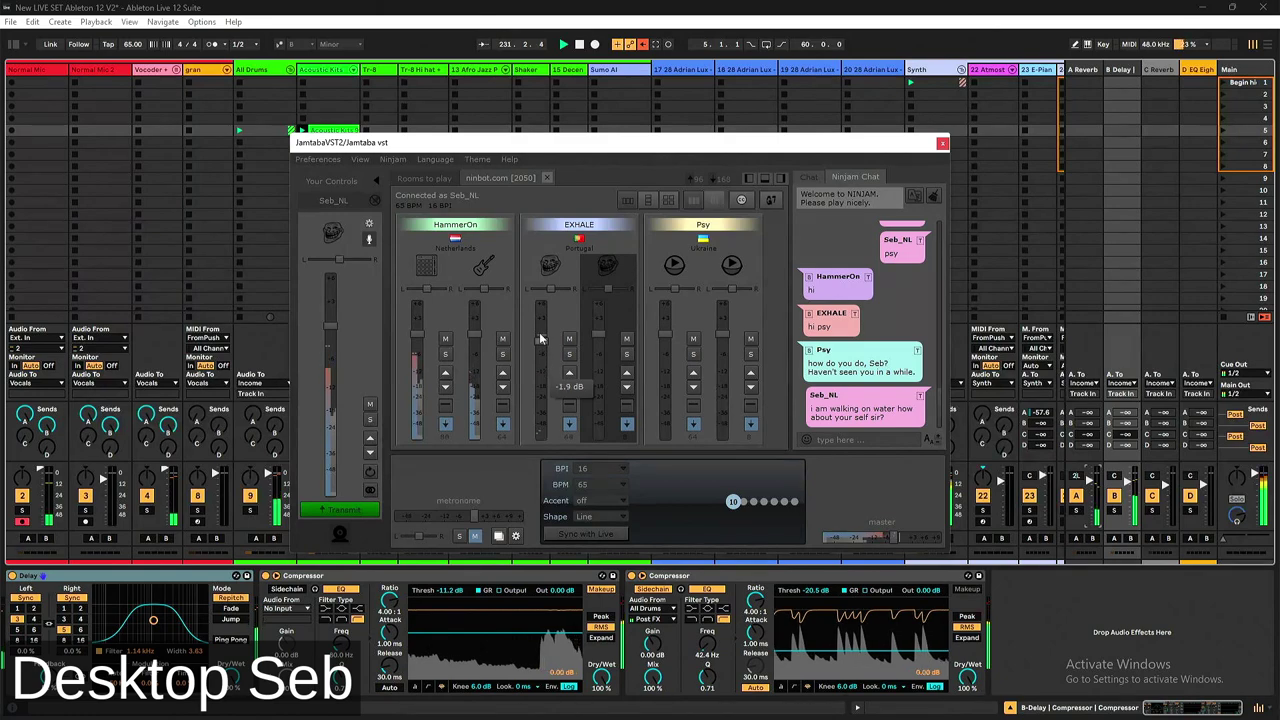
Step: Move Jamtaba right, pan to later tracks, and raise the Ukrainian player's first fader to +3.0 dB
drag(518, 142, 798, 193)
drag(584, 118, 316, 82)
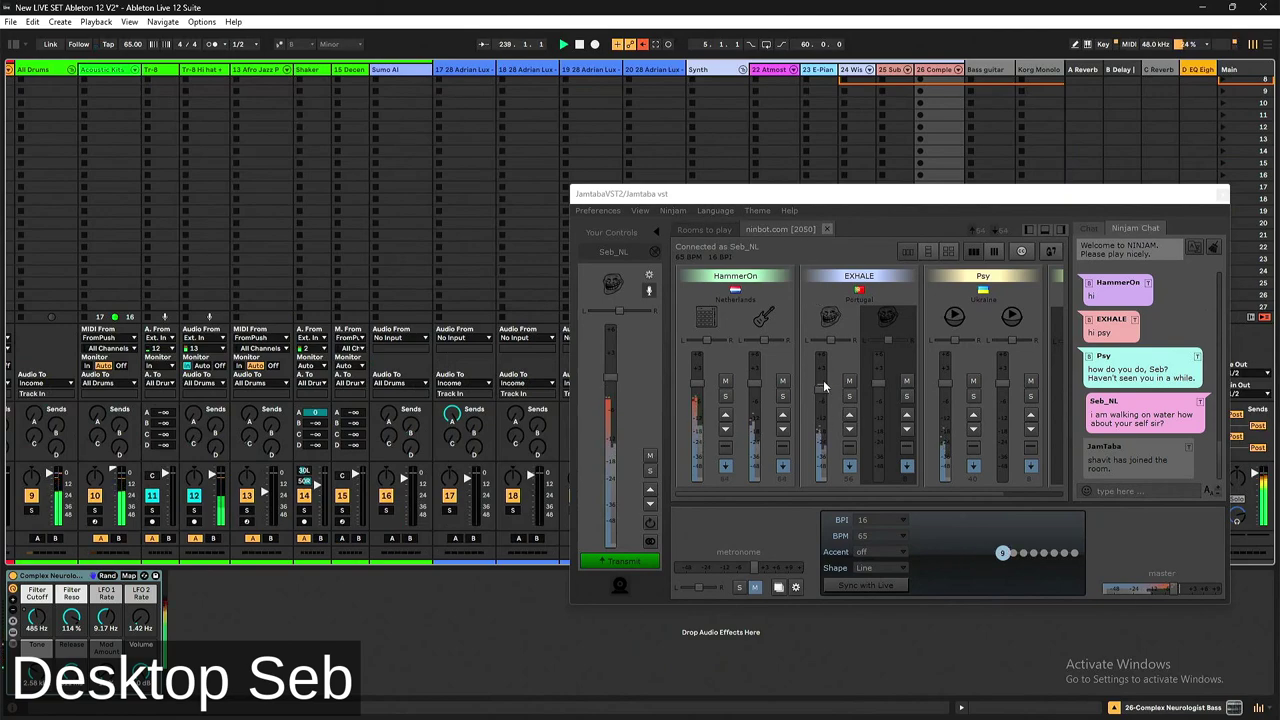
drag(944, 384, 946, 371)
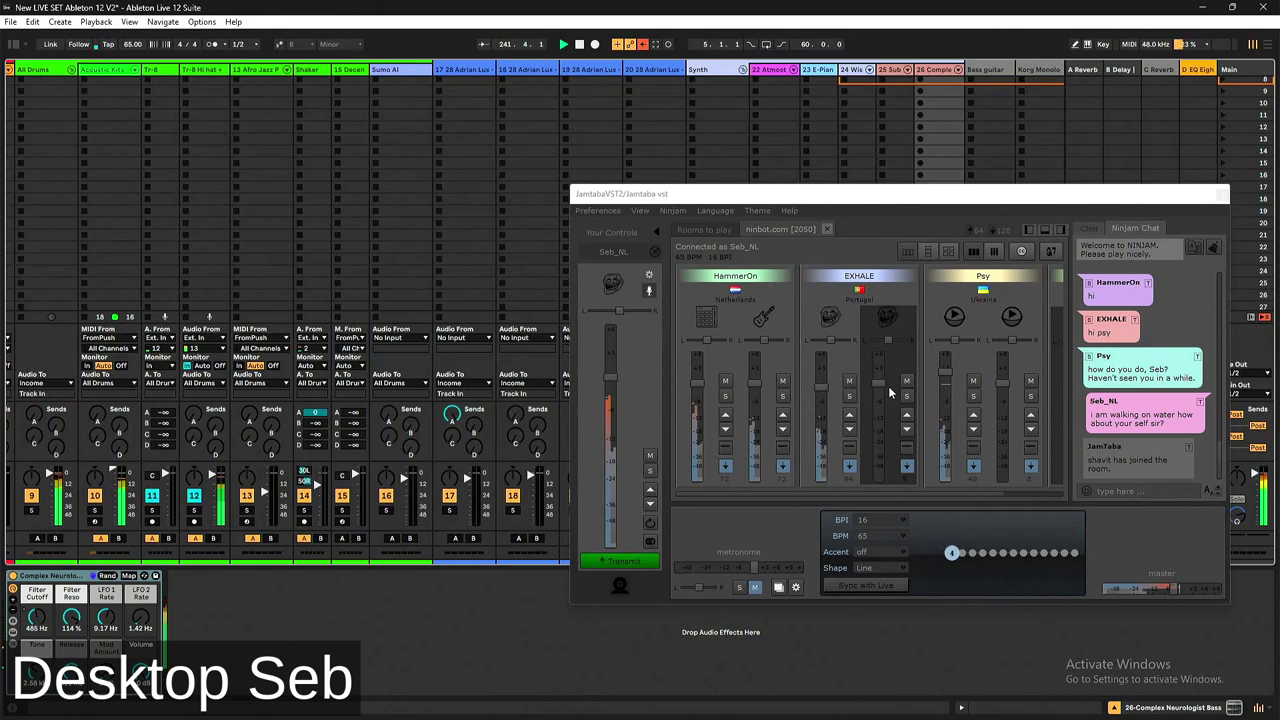
mouse_move(707, 403)
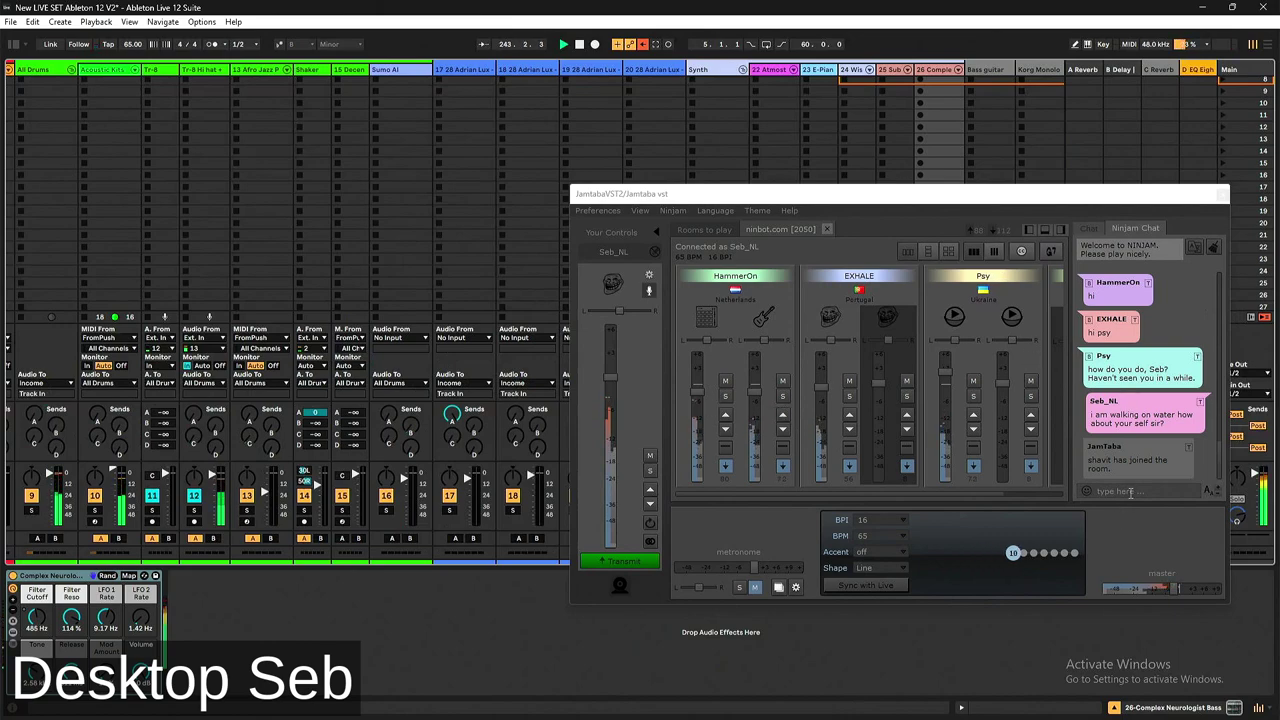
Step: Send the greeting 'hi chat' to the newly joined player in the Ninjam chat
click(1095, 484)
text(hi chat)
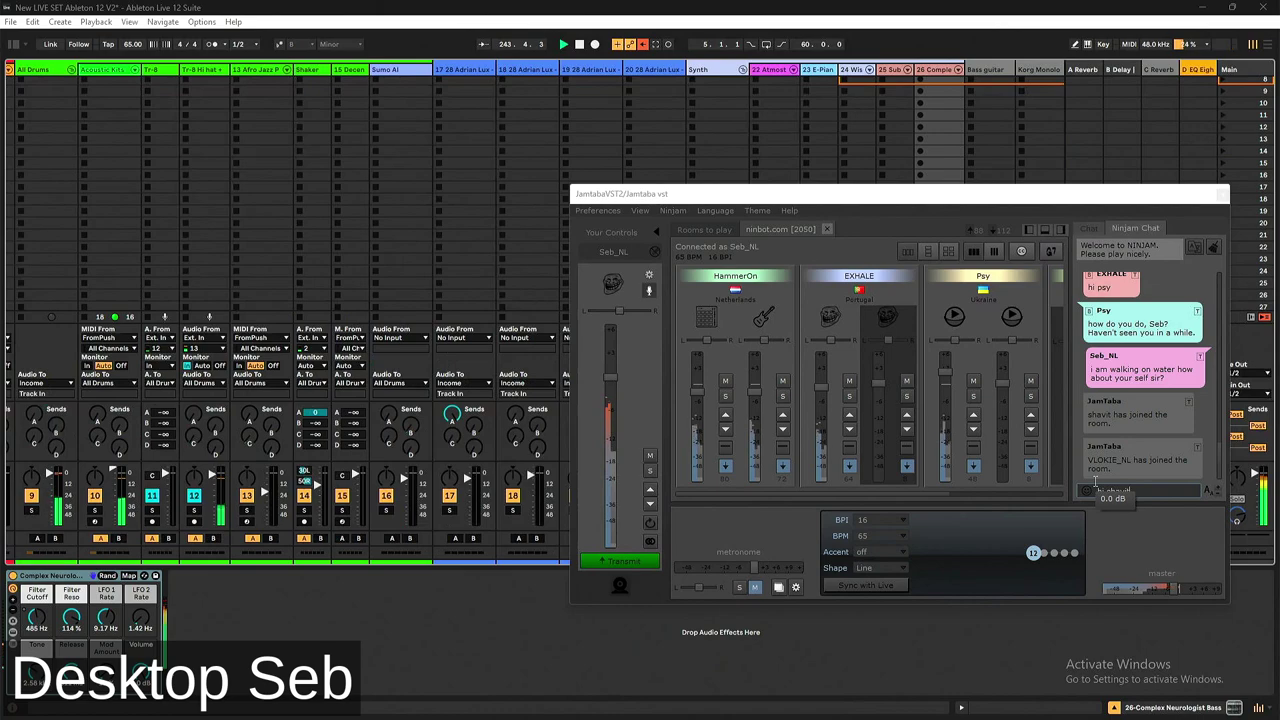
key(Return)
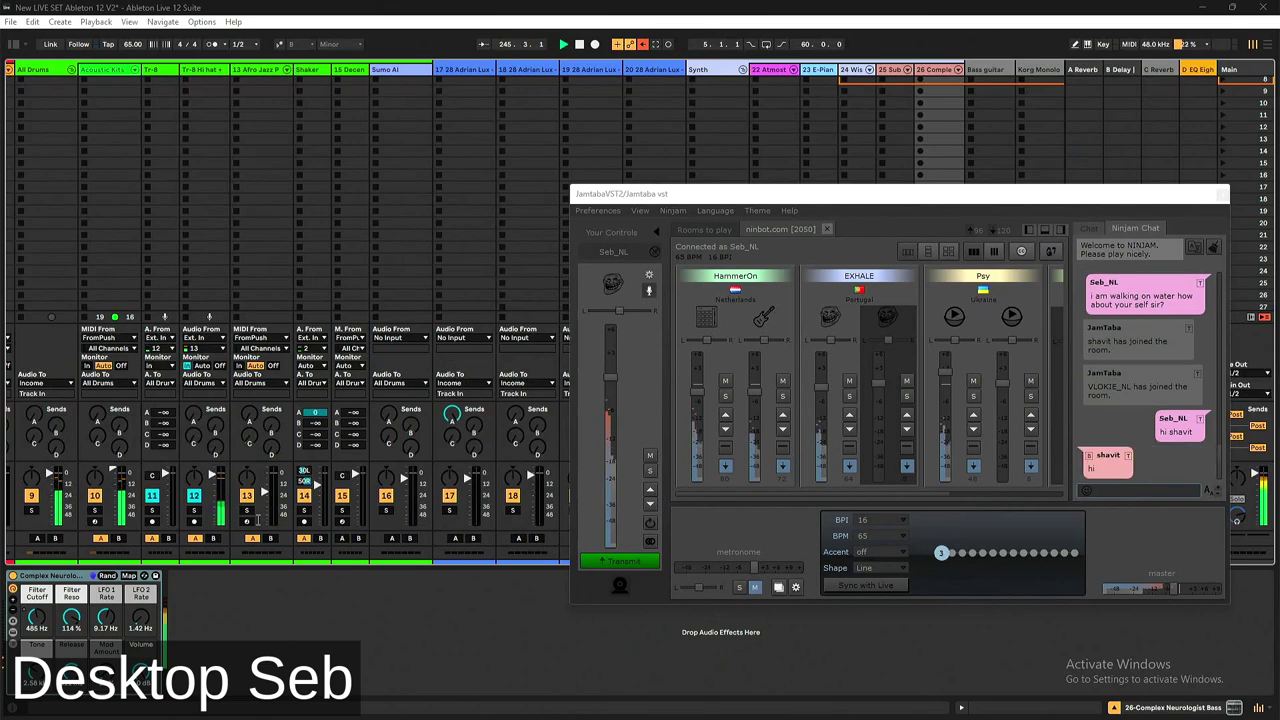
Step: Bring up the YouTube Studio stream page, shrink it to a window, then hide the browser
click(145, 705)
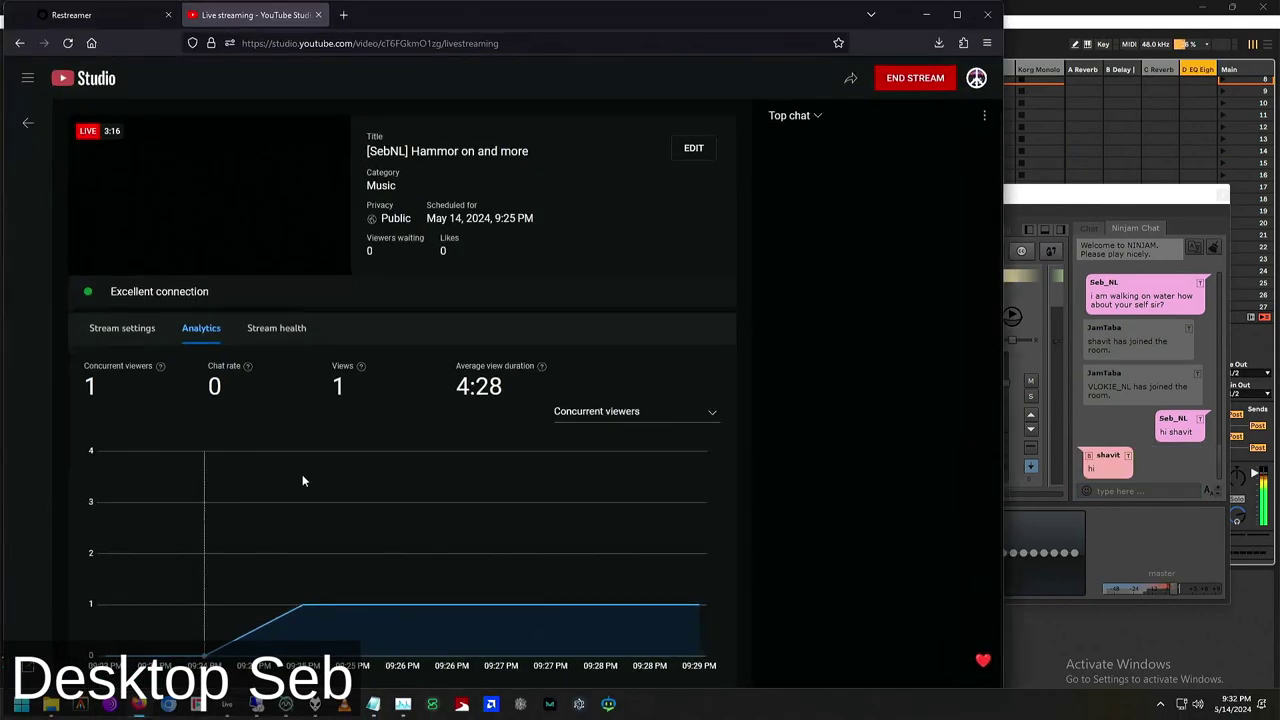
click(927, 15)
click(720, 195)
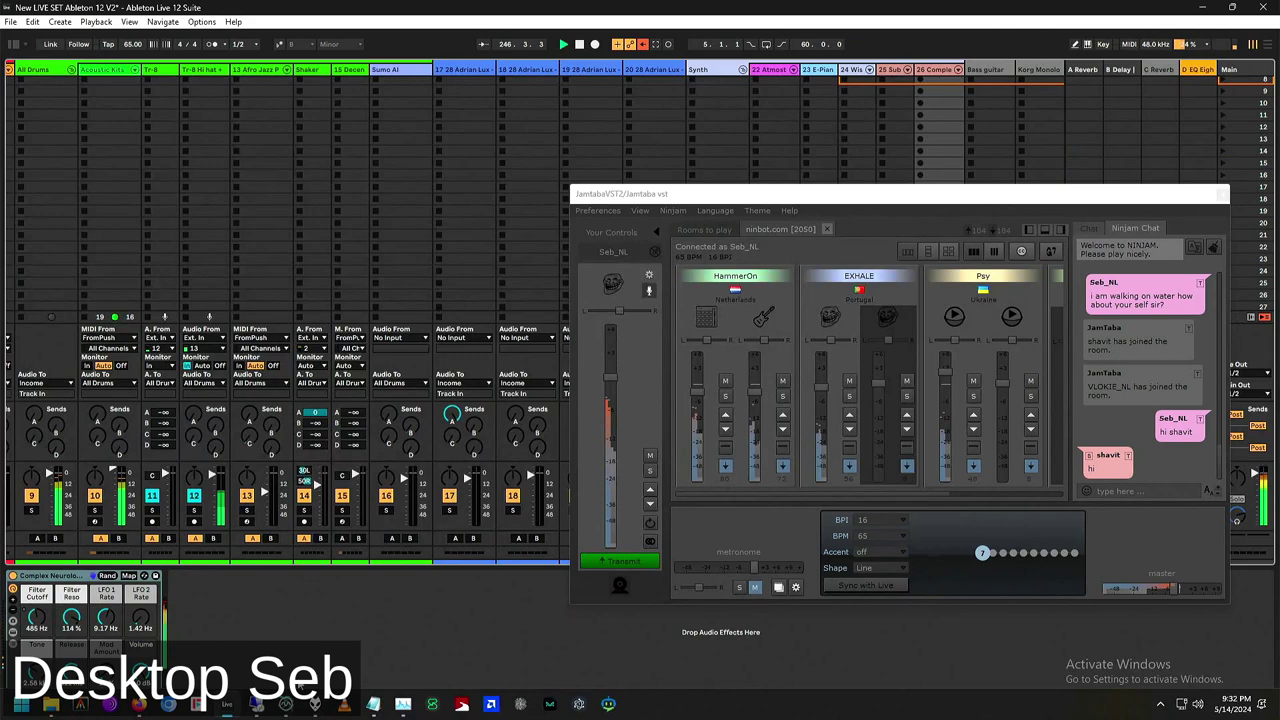
Step: On the camera computer, copy the guest invite link from VDO.Ninja's Control Room
click(264, 706)
click(24, 272)
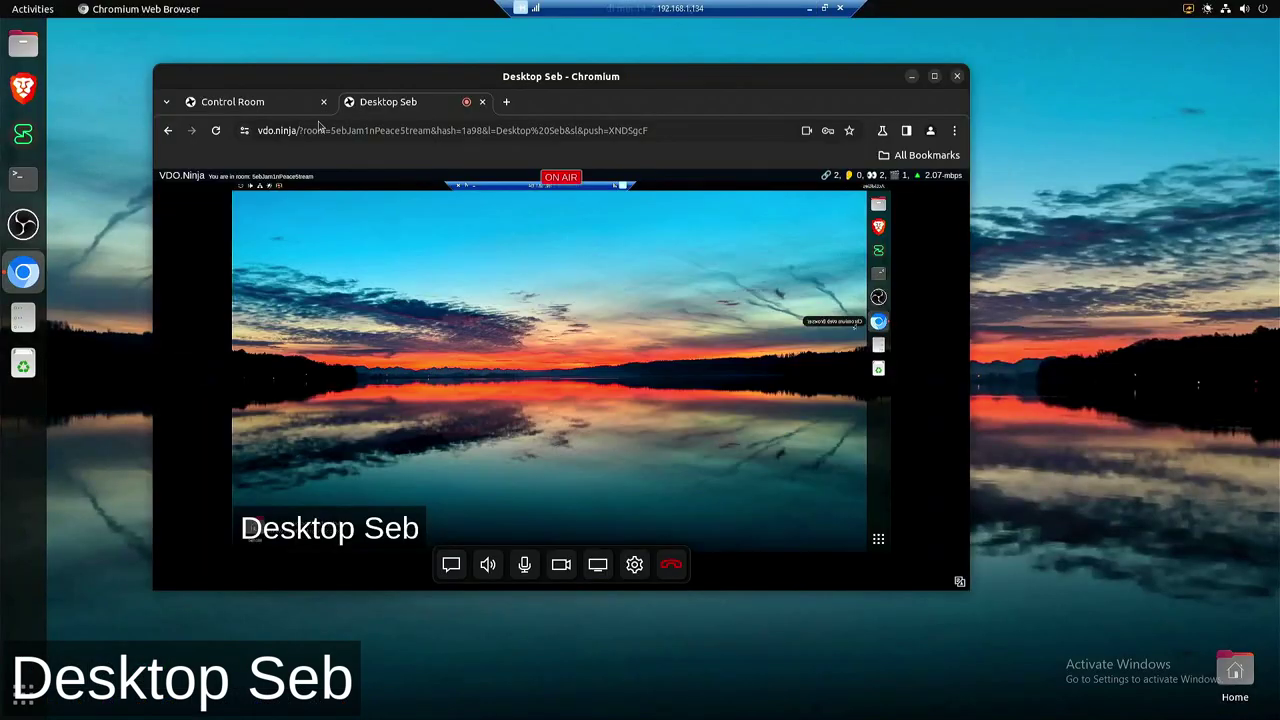
click(272, 103)
click(494, 338)
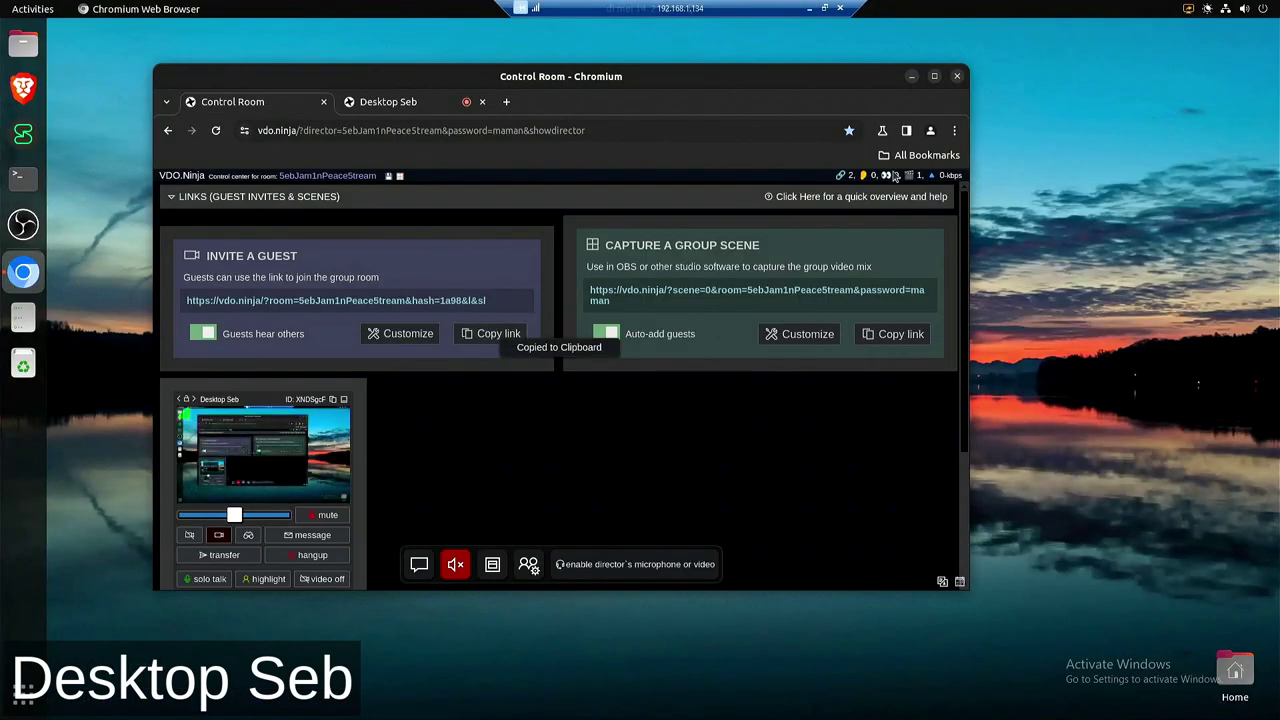
click(910, 77)
Step: Post the VDO.Ninja invite link, 'camera here', the link again and a ':)' smiley in chat
click(809, 8)
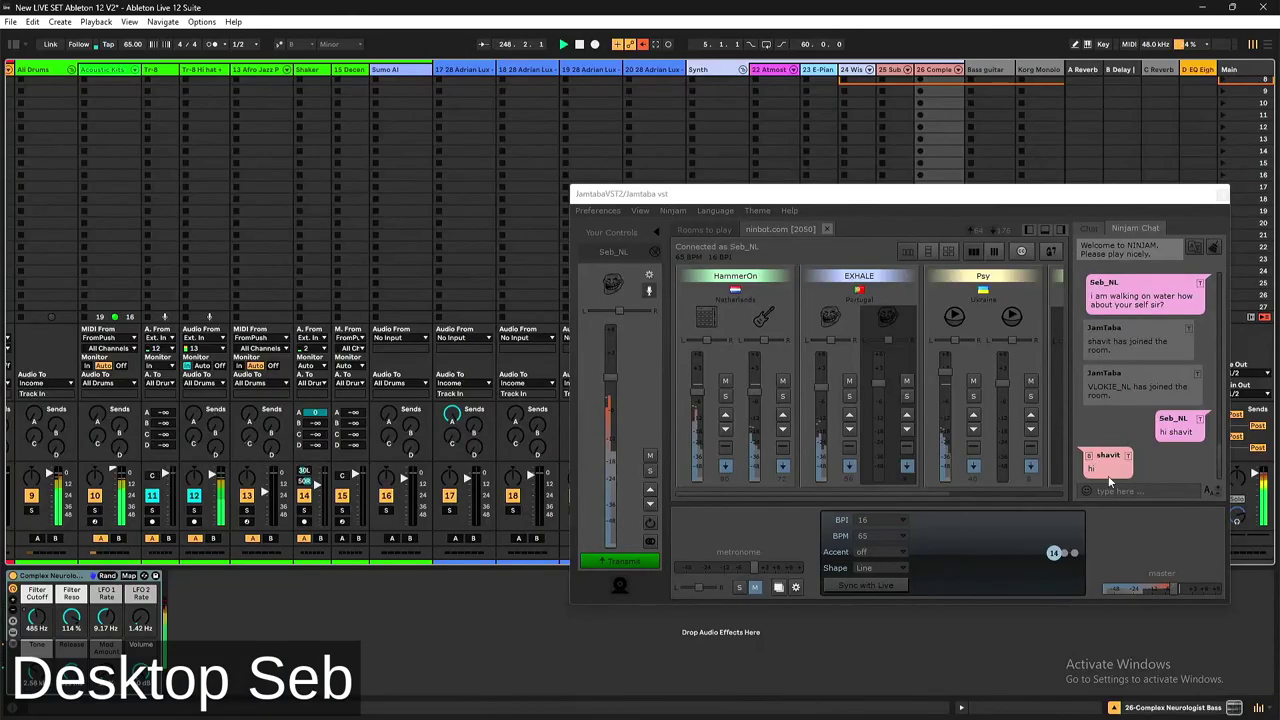
key(ctrl+v)
key(Return)
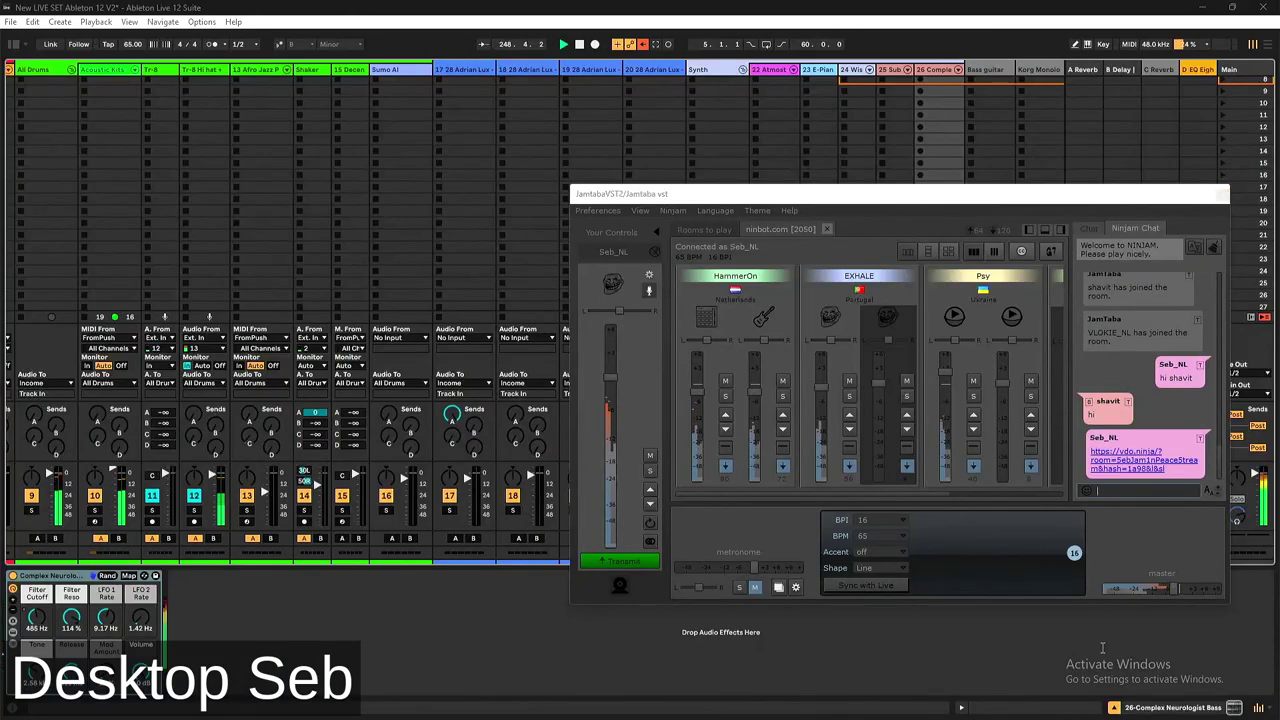
text(camera here)
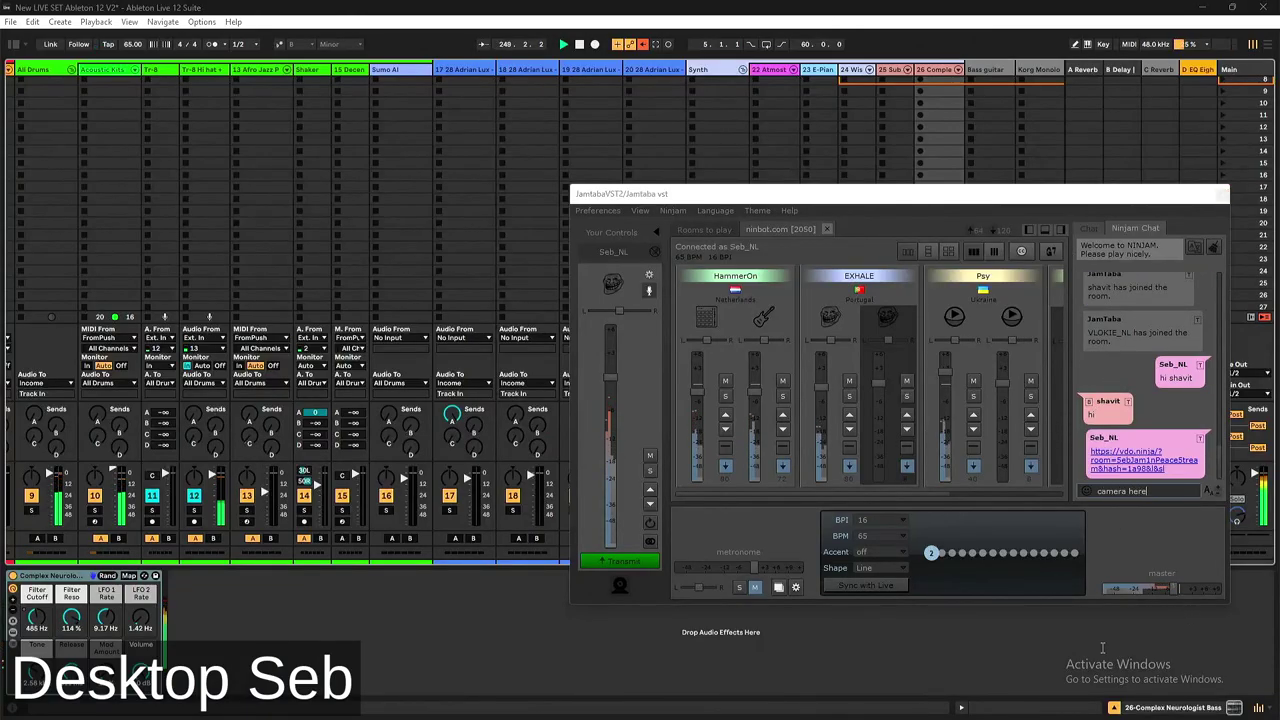
key(Return)
key(ctrl+v)
key(Return)
text(:)
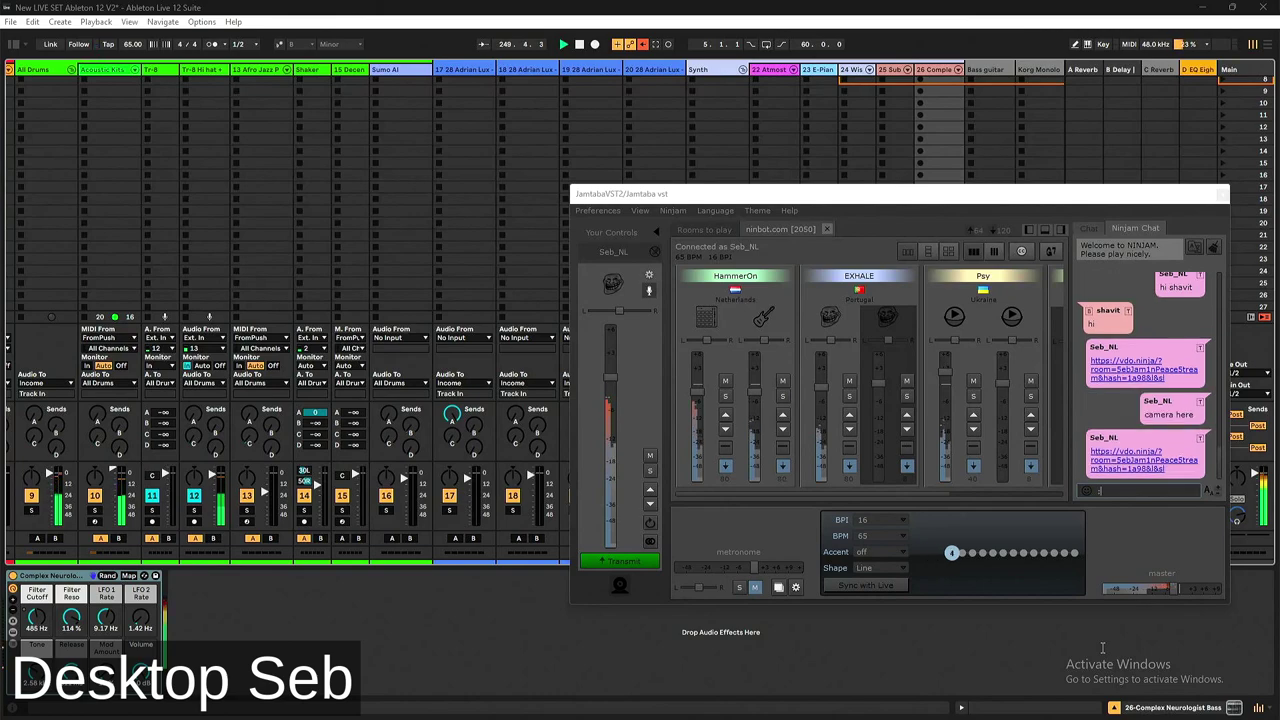
text())
key(Return)
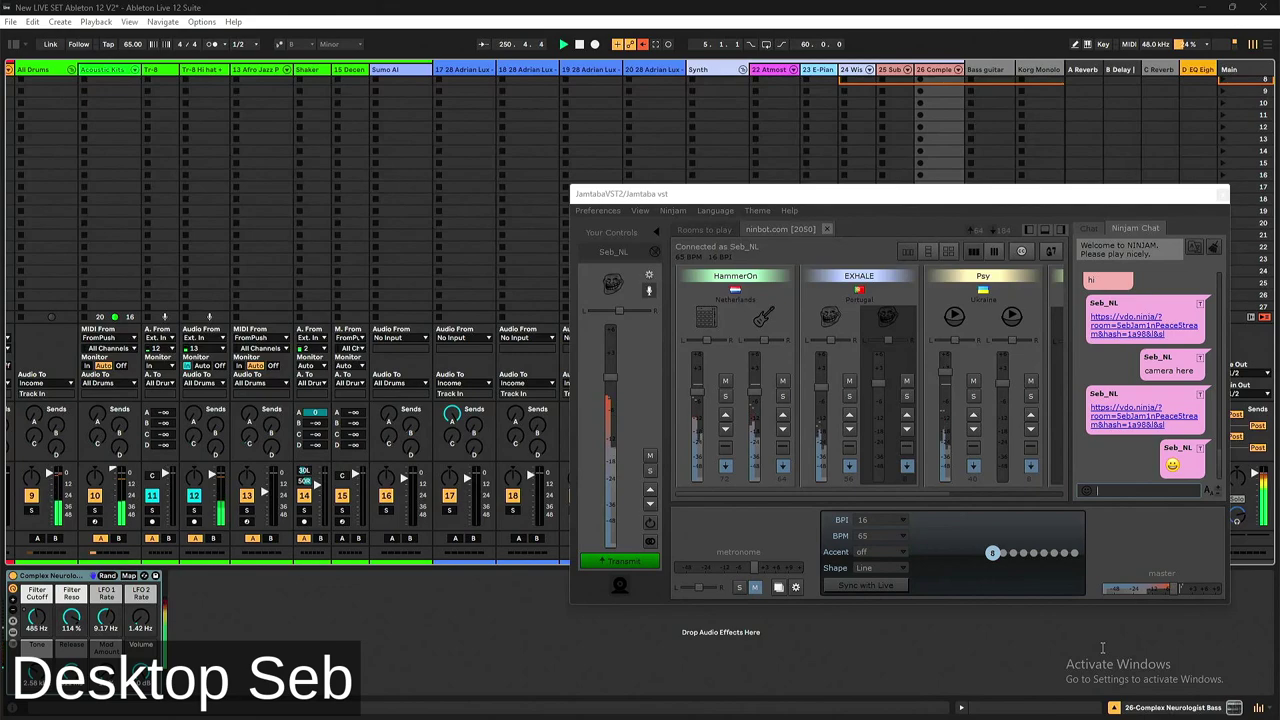
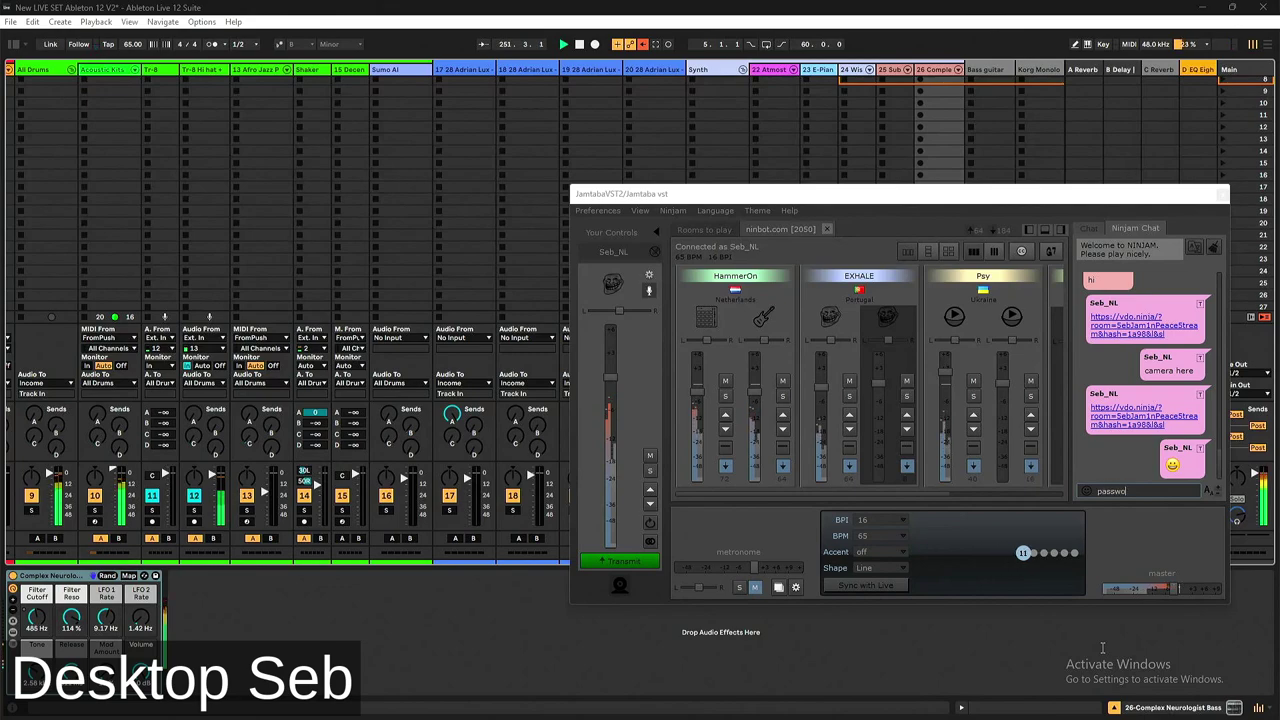
Step: Announce the session password in the chat, send the password itself, then focus Jamtaba
key(Return)
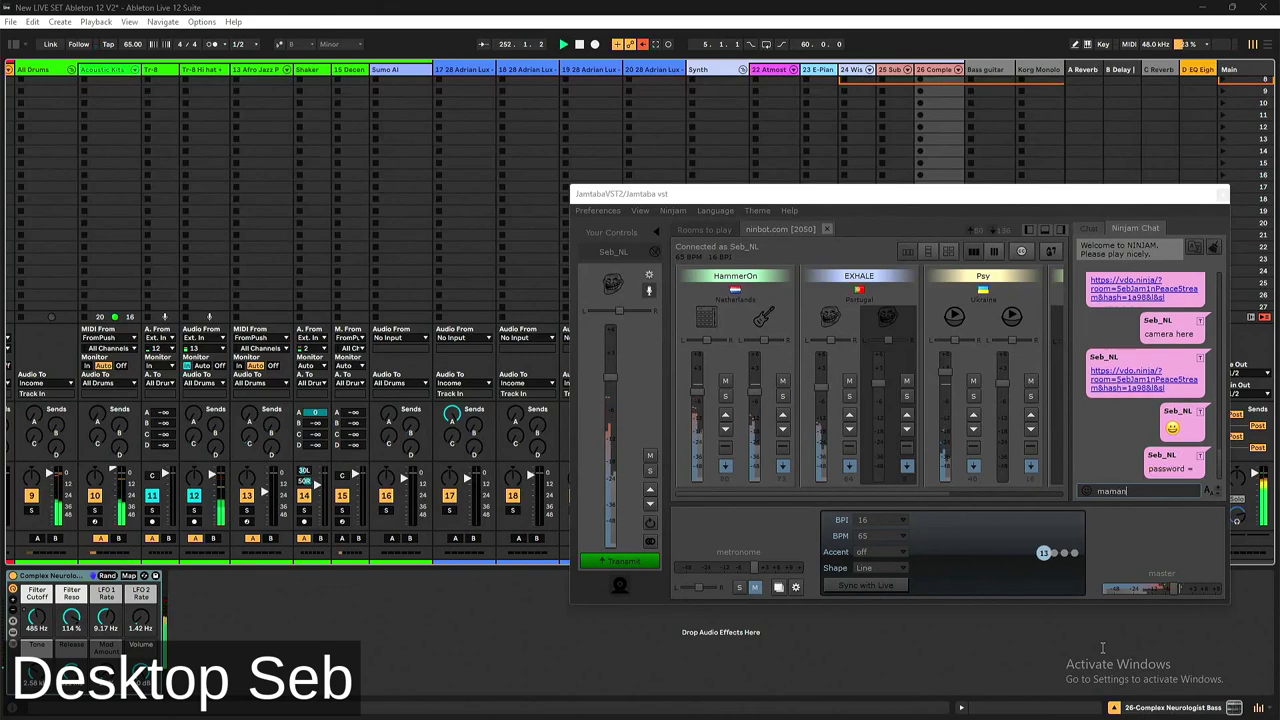
key(Return)
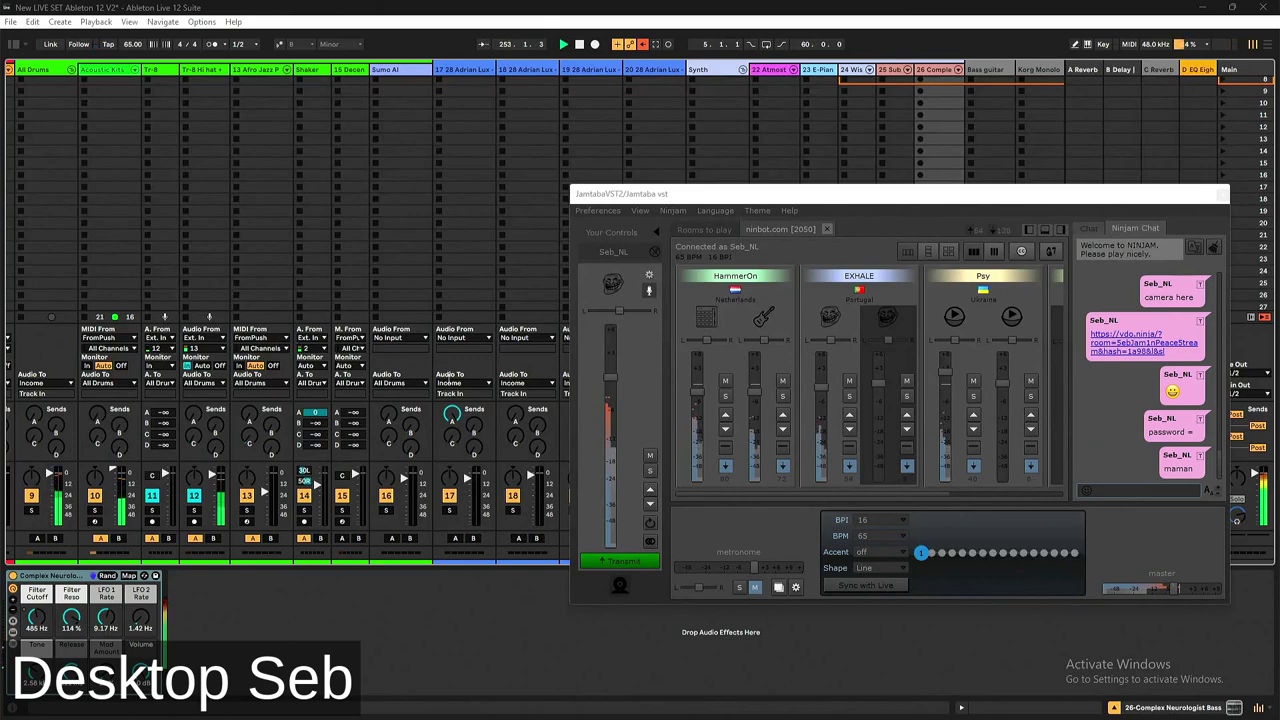
click(1140, 391)
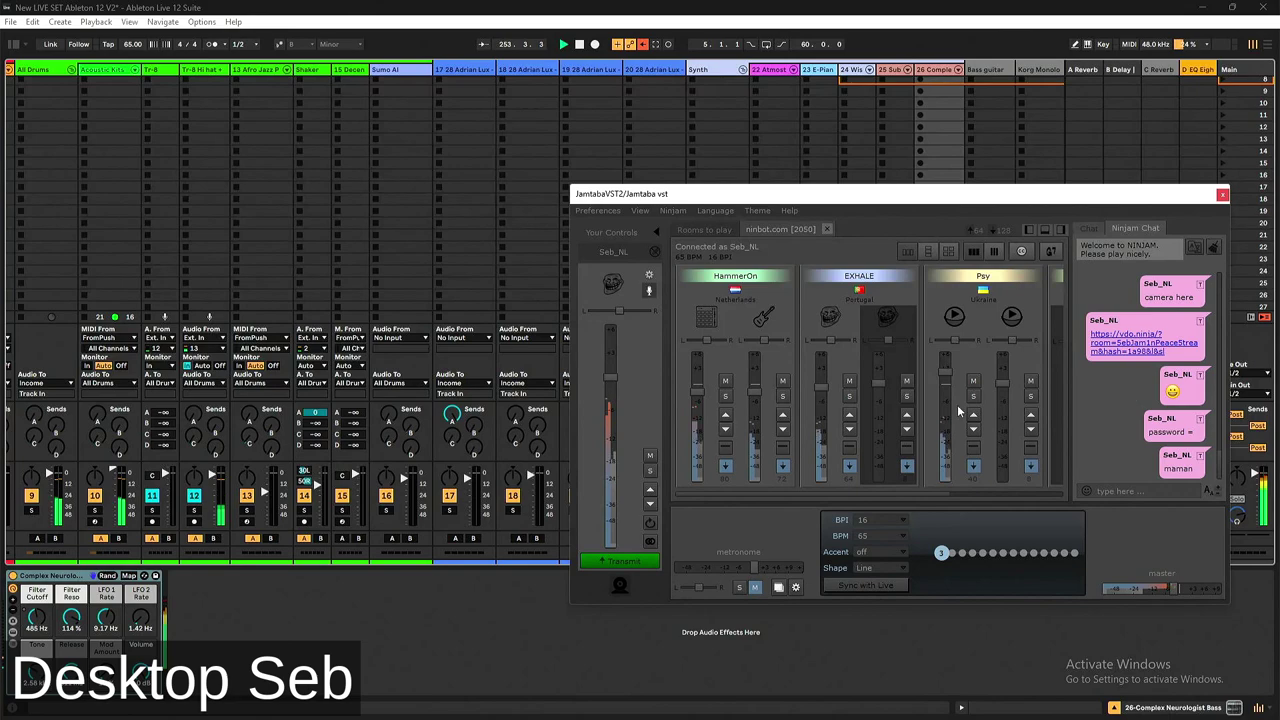
Step: Shift Jamtaba left, toggle mute on Psy and EXHALE, leave both audible, and collapse the chat
drag(660, 194, 252, 180)
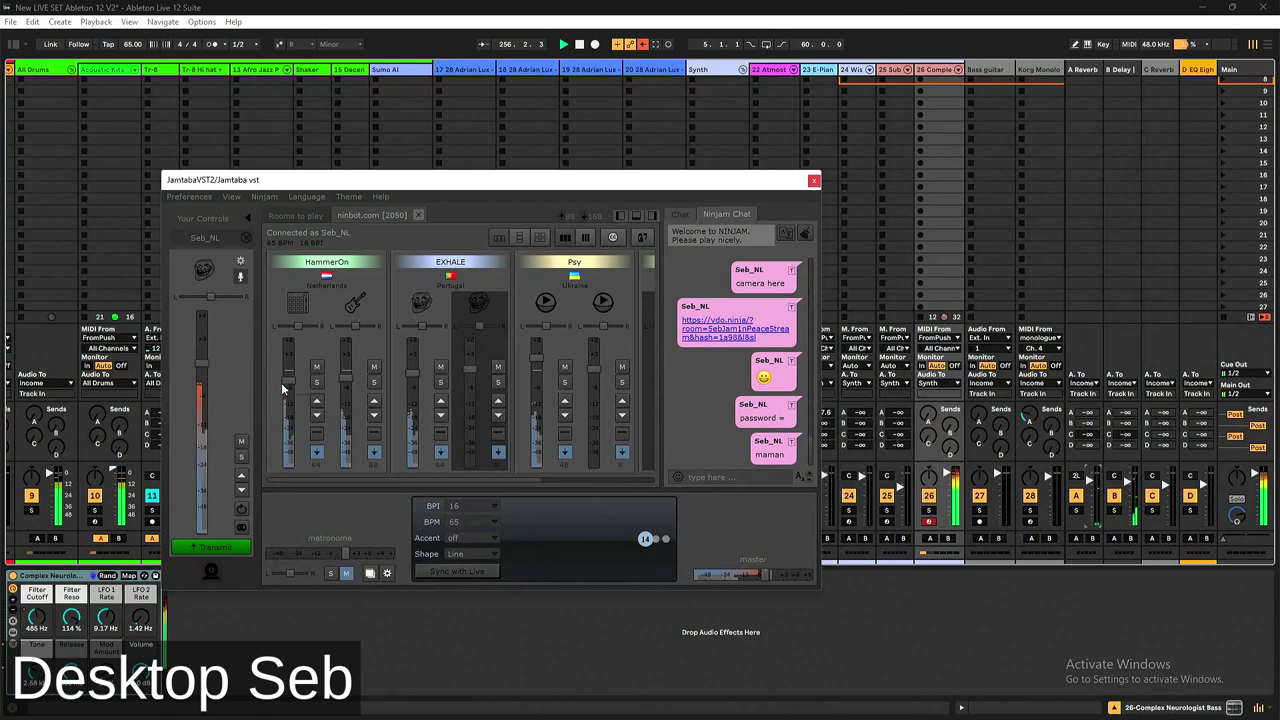
click(564, 366)
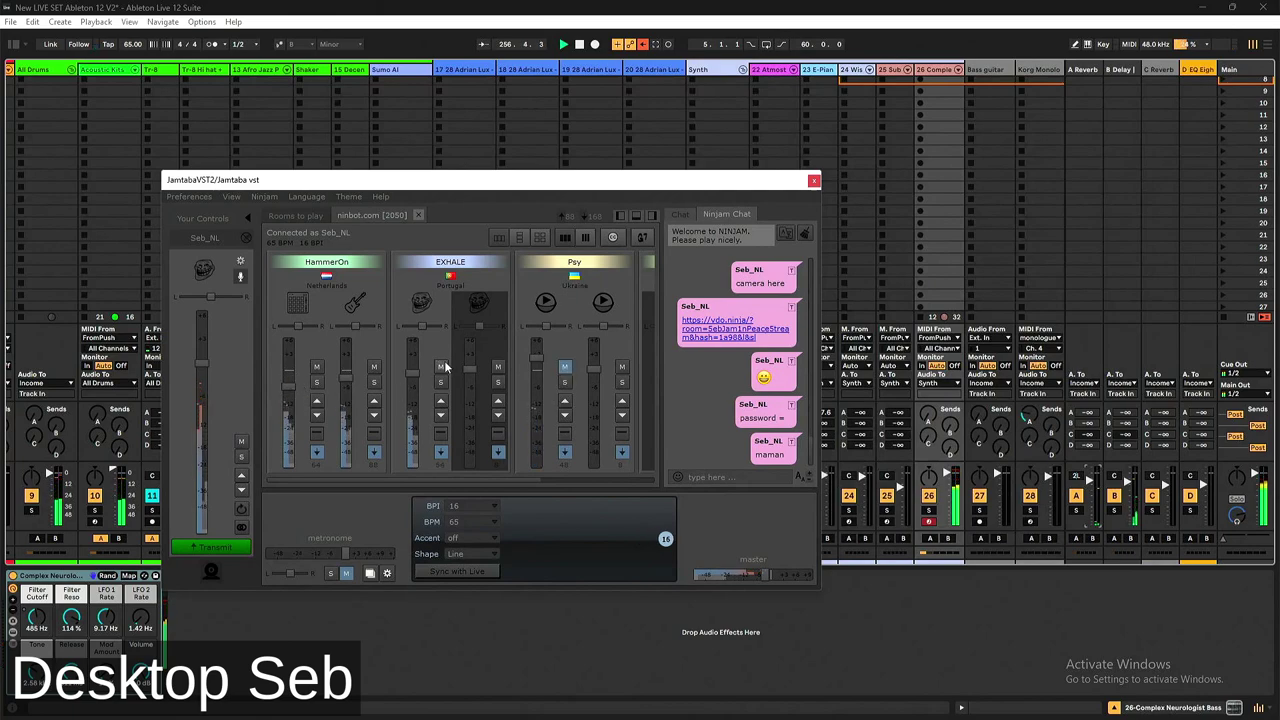
click(440, 366)
click(564, 366)
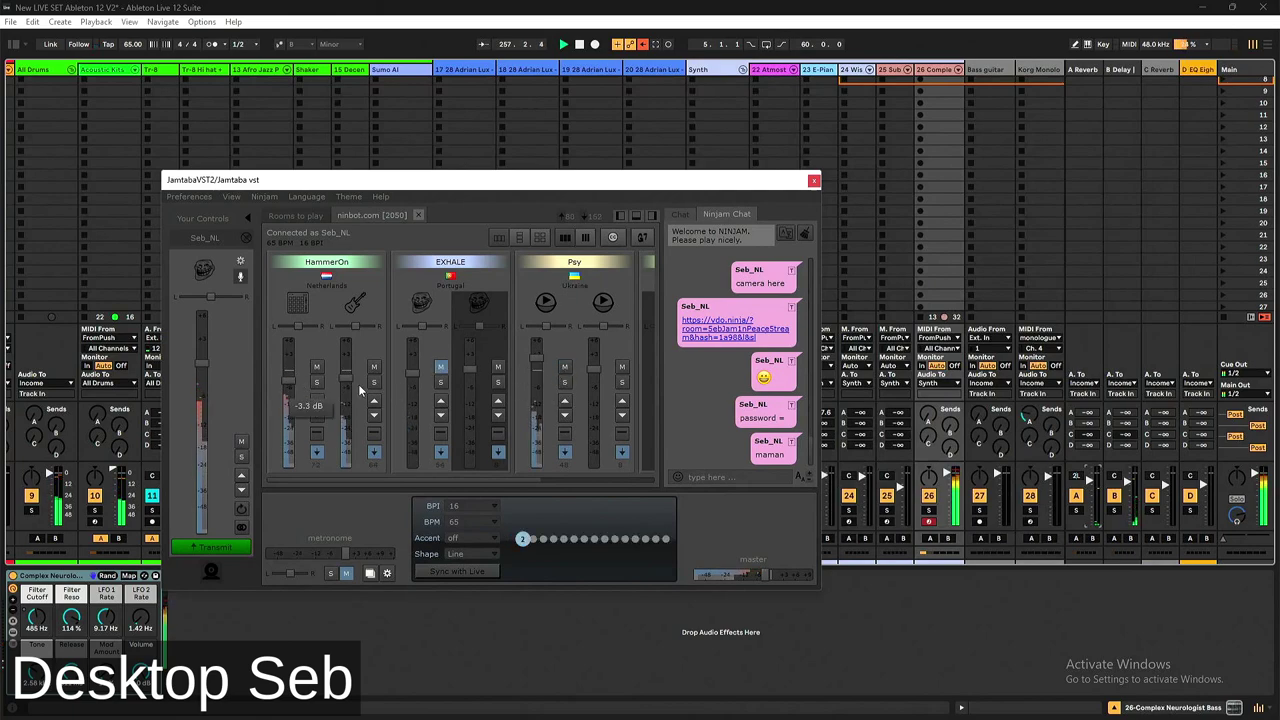
click(440, 367)
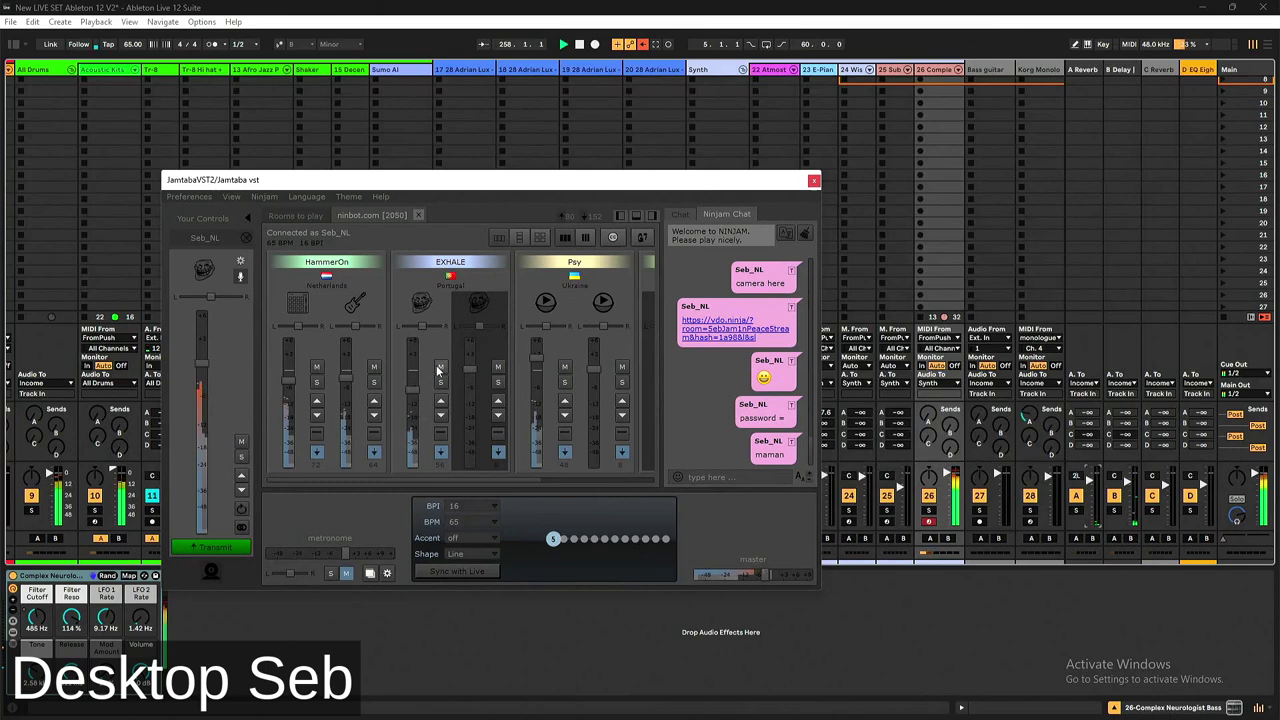
click(440, 367)
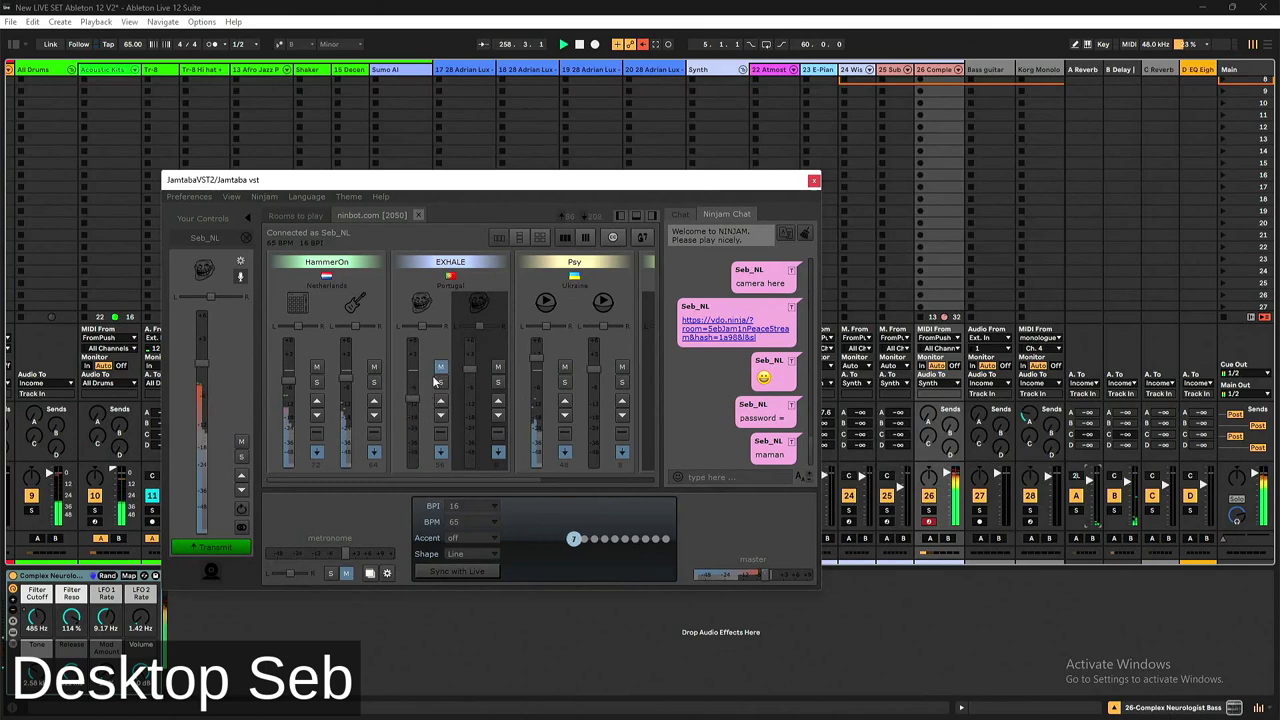
click(440, 367)
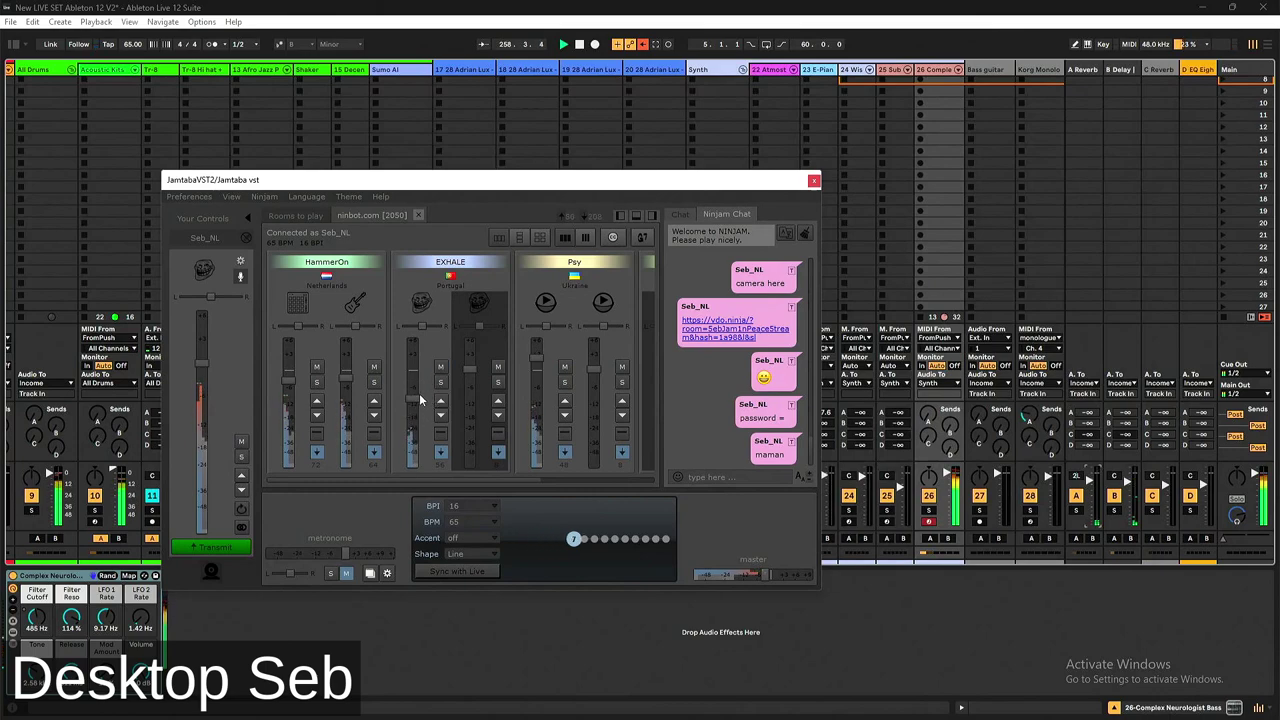
click(678, 213)
Step: Move Jamtaba up-right and post 'i can mute my bass shavit' in the Ninjam chat
drag(722, 187, 791, 88)
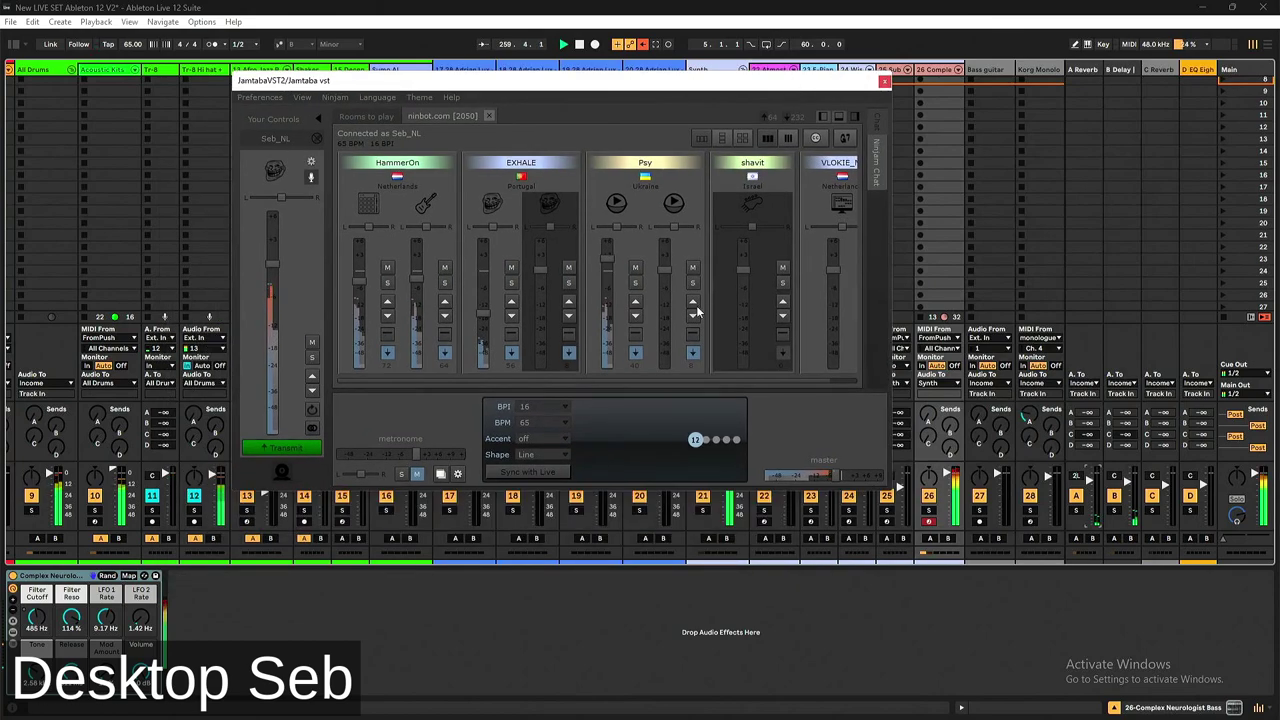
click(877, 193)
click(817, 377)
text(i can )
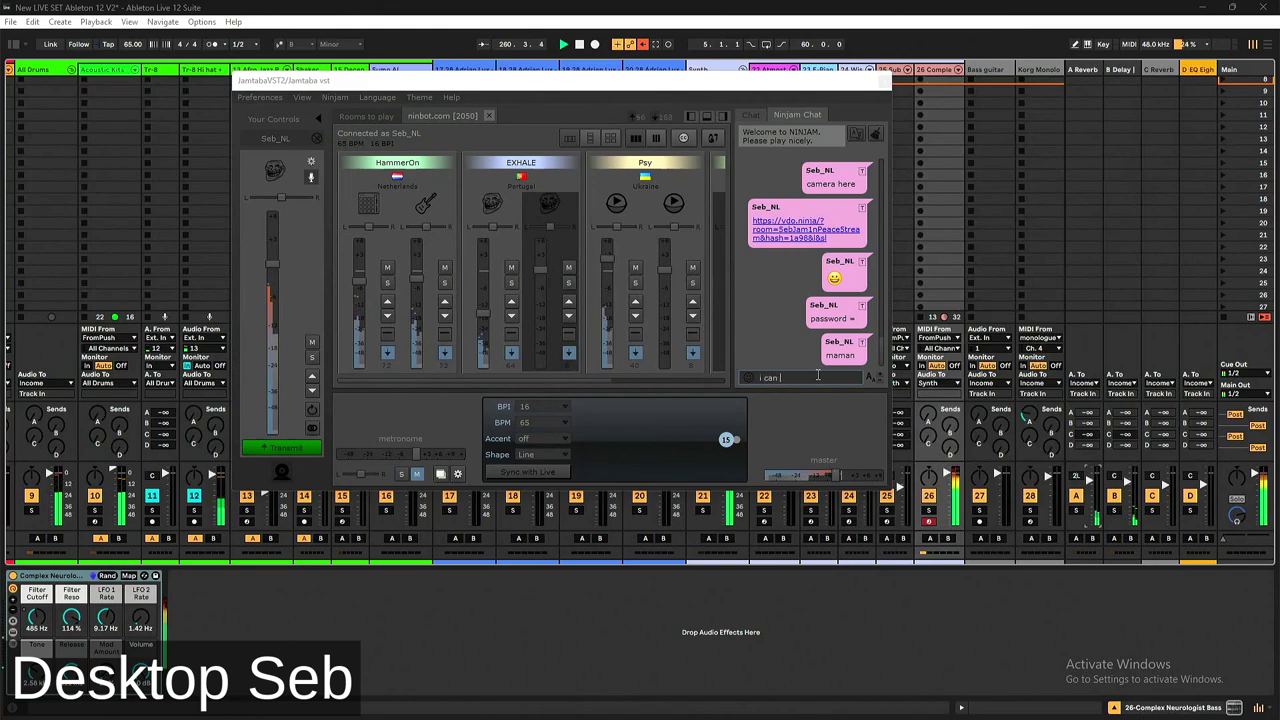
text(mute my bas)
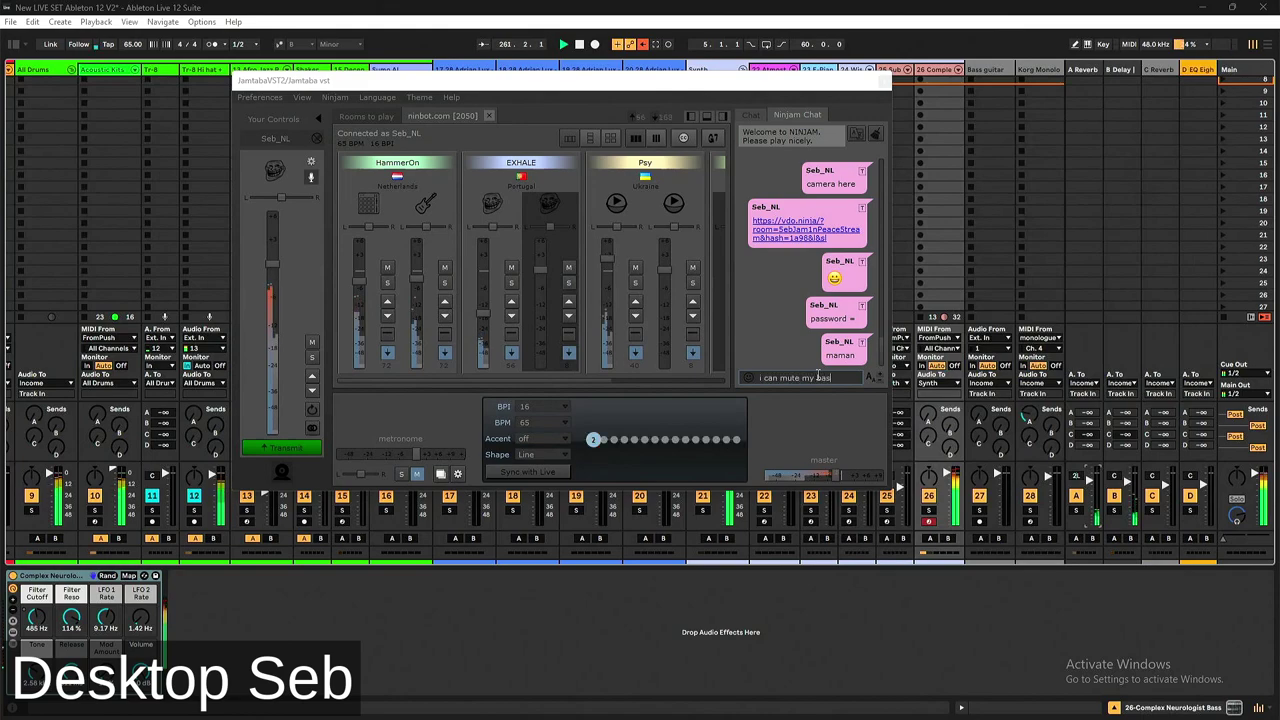
text(s shavit)
key(Return)
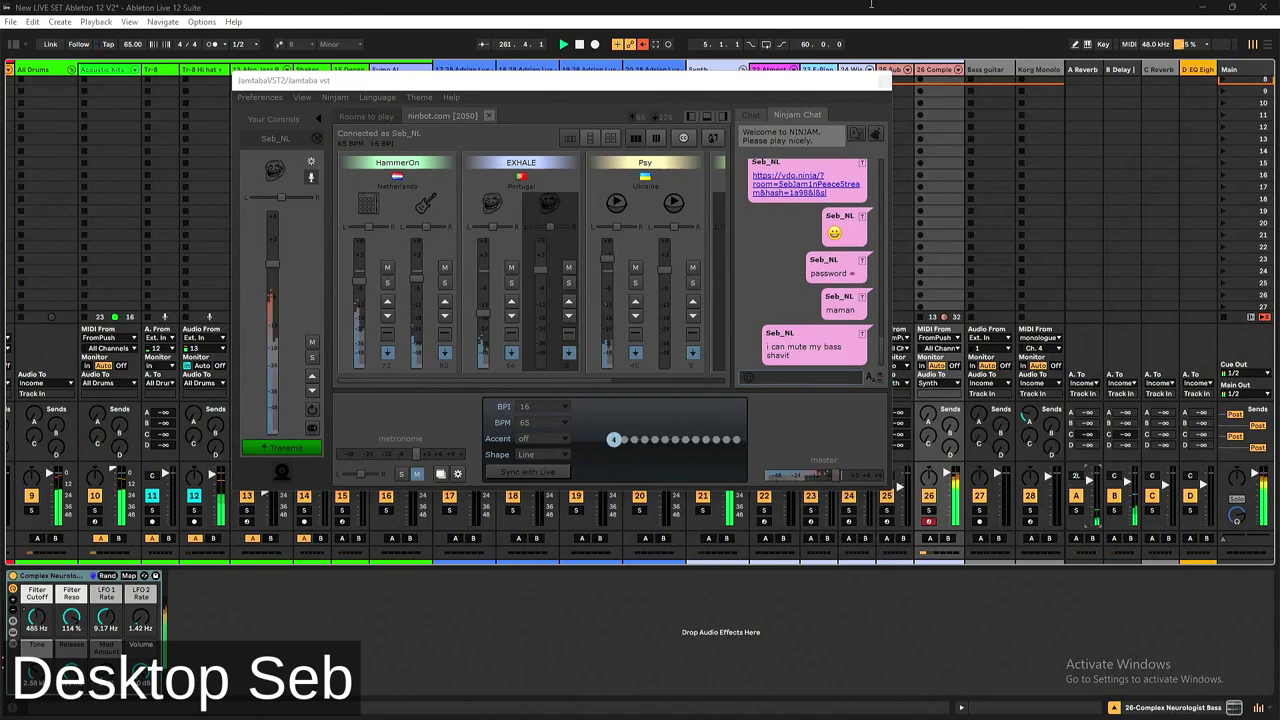
Step: Collapse the chat to show shavit and VLOKIE, and drag Jamtaba back over the mixer
click(734, 111)
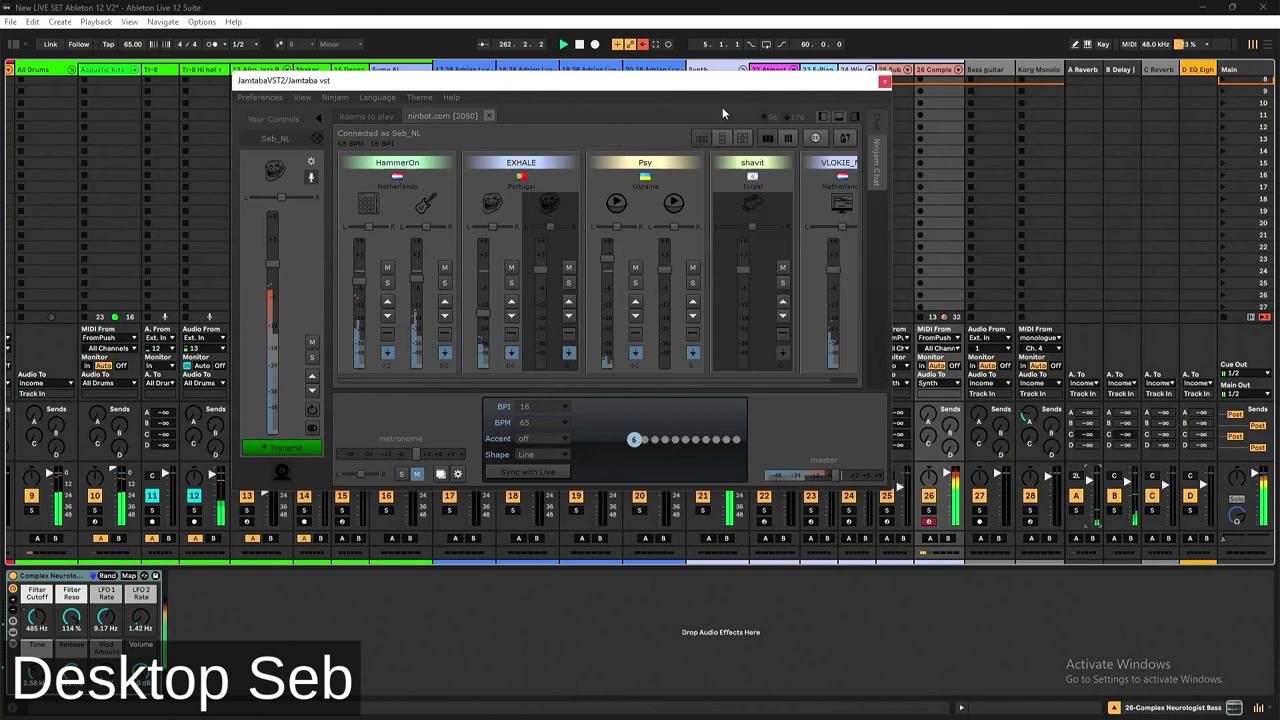
drag(722, 107, 783, 184)
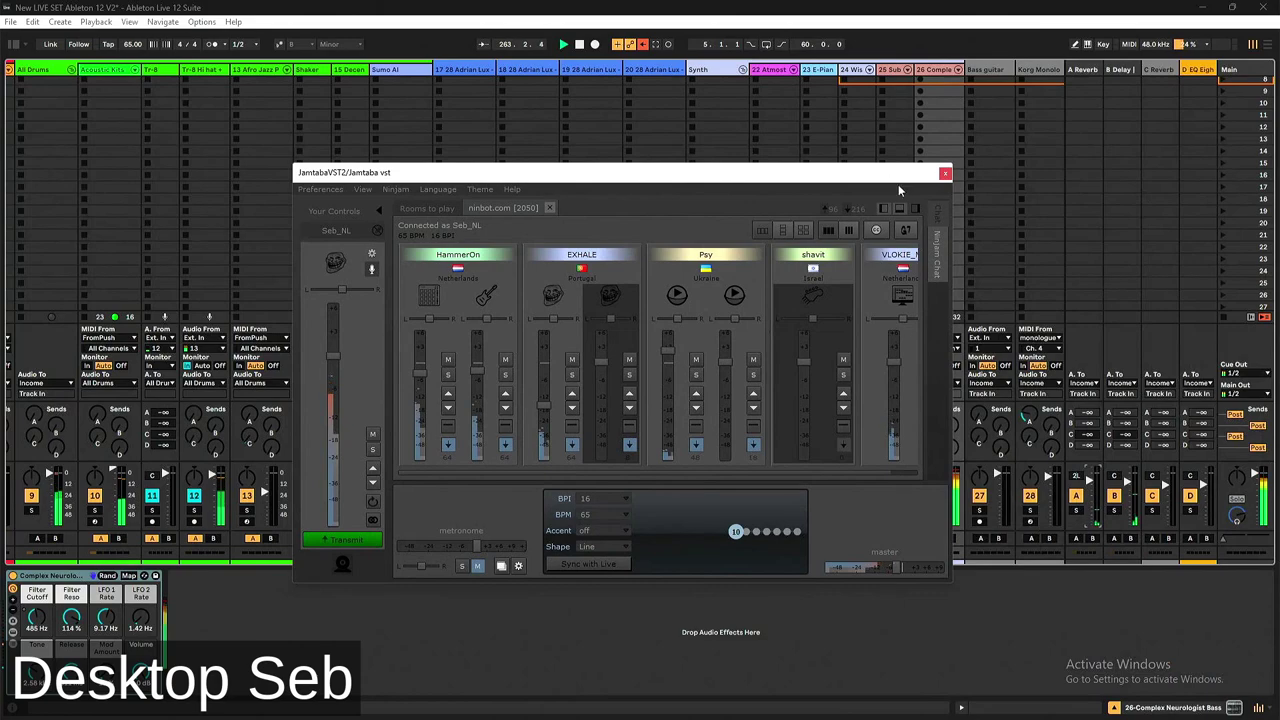
drag(898, 184, 705, 222)
Step: Bring the later tracks up to Soundboard into view and reposition Jamtaba with its Ninjam chat expanded
click(858, 96)
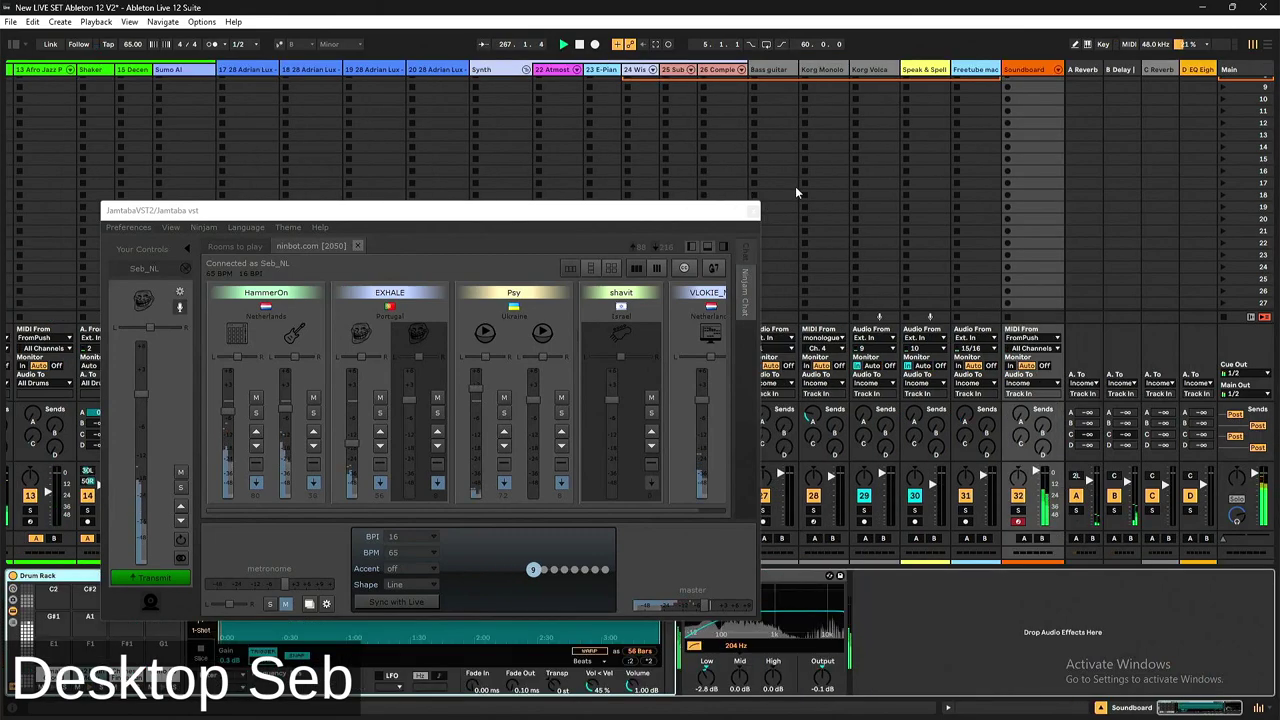
click(713, 249)
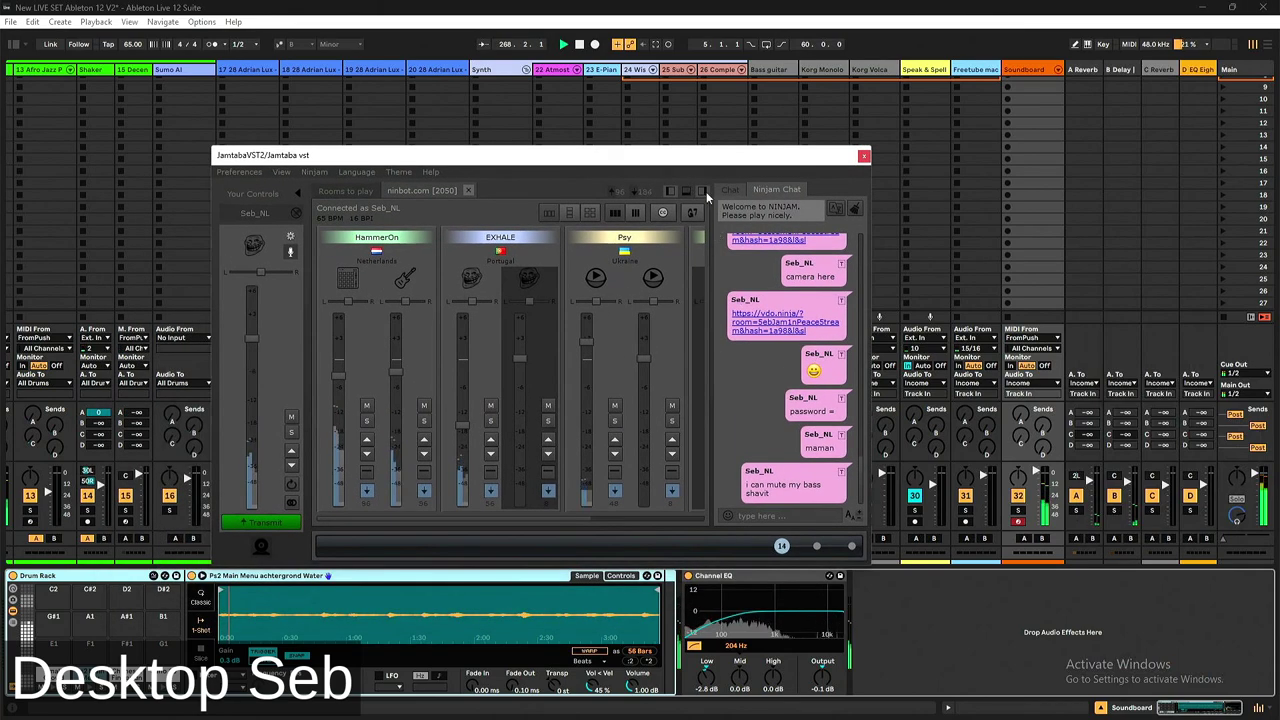
drag(726, 163, 810, 145)
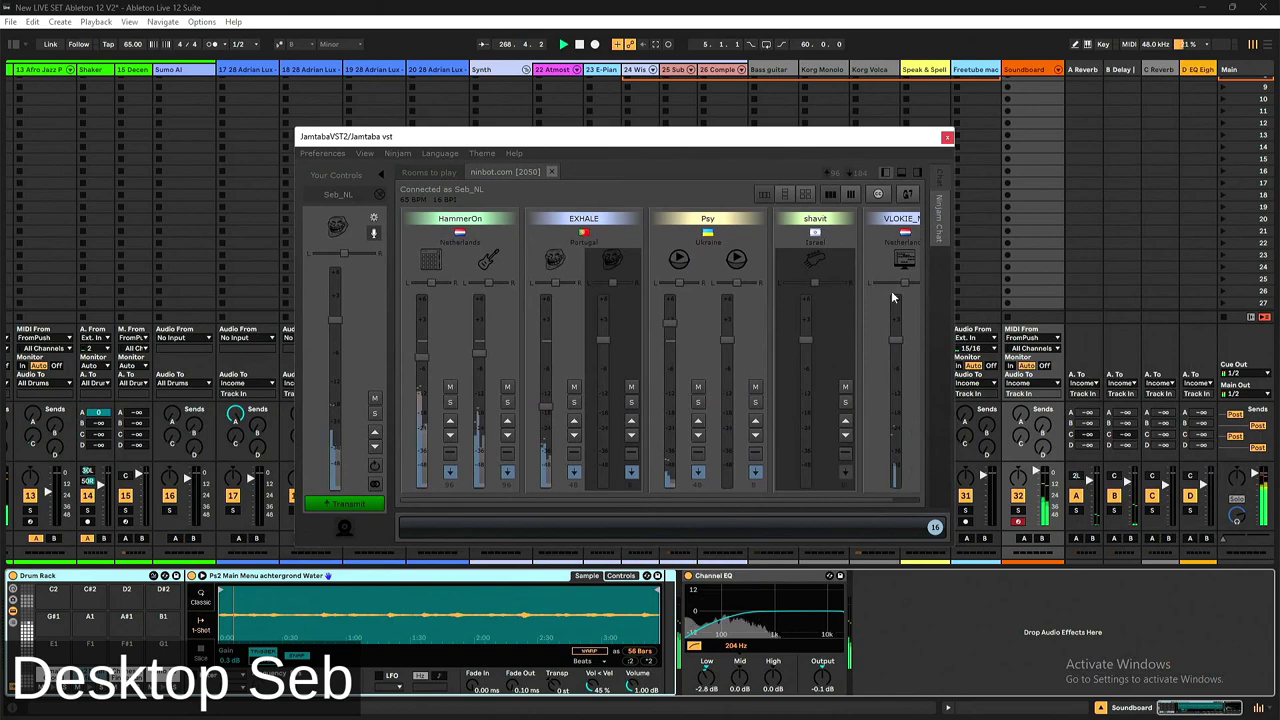
click(916, 172)
drag(876, 155, 1005, 145)
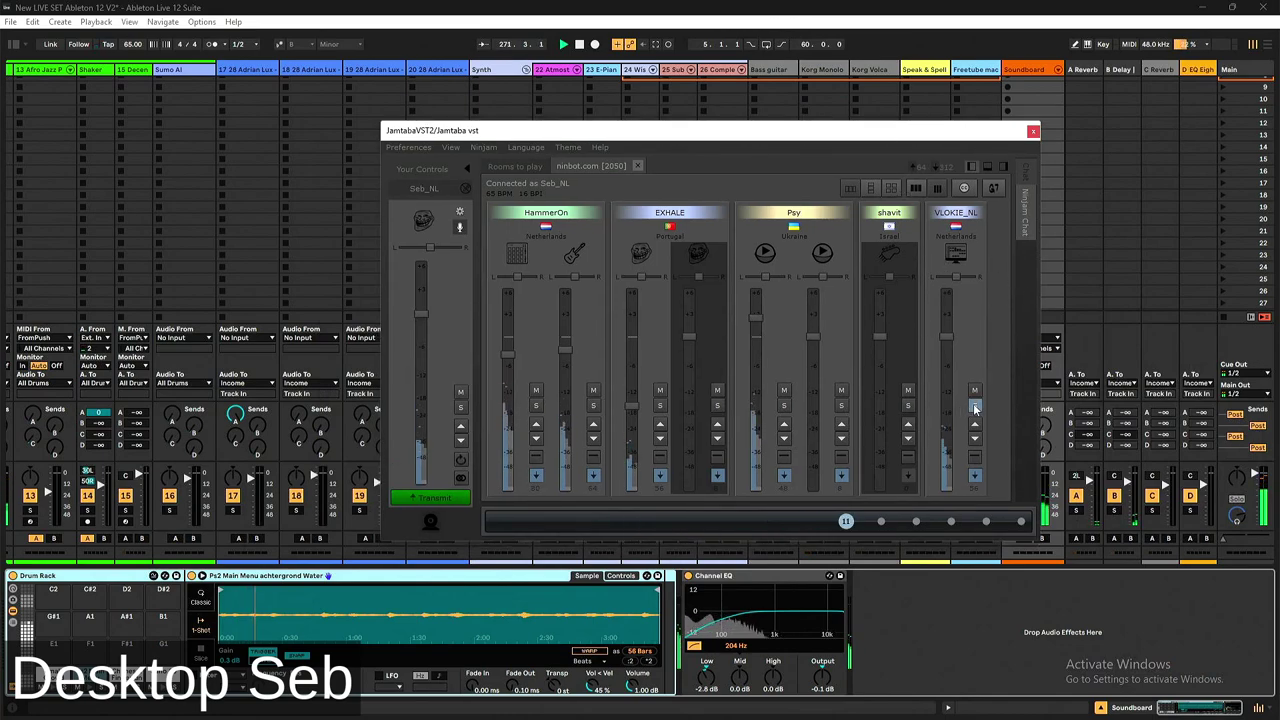
click(1026, 220)
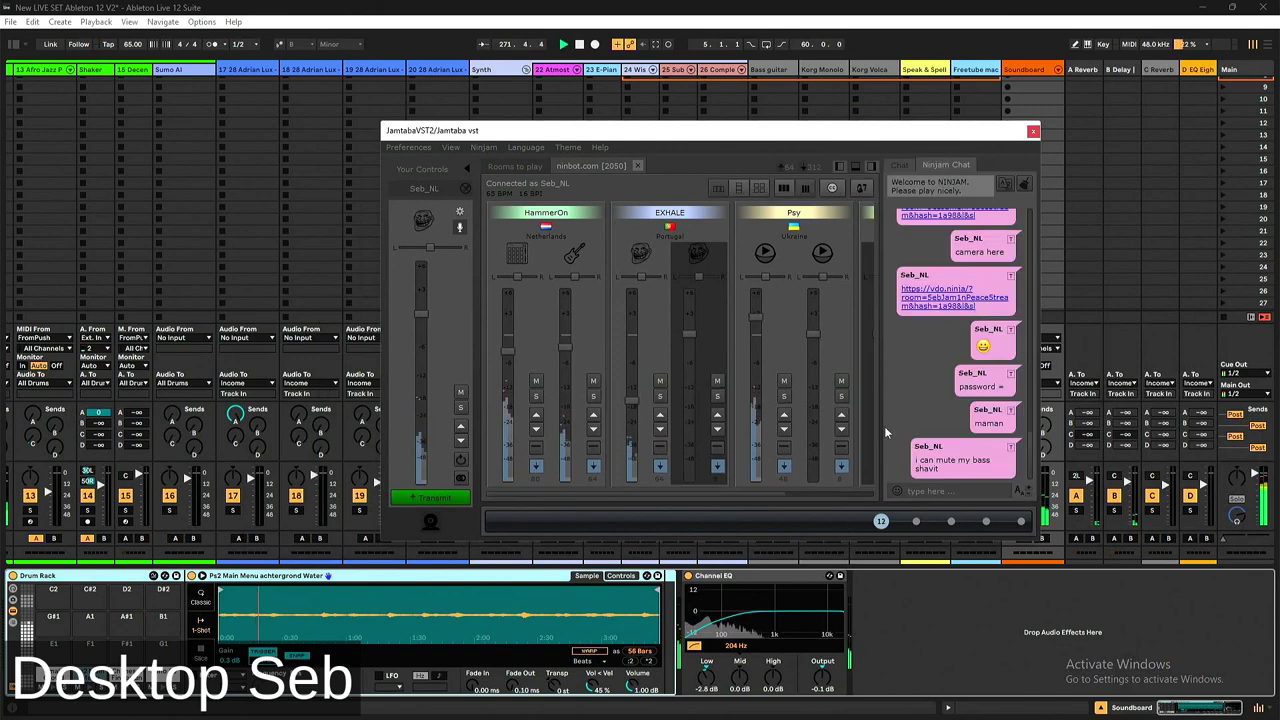
Step: Post 'vlokie on modullire' and then 'lol' in the Ninjam chat
click(933, 489)
text(v)
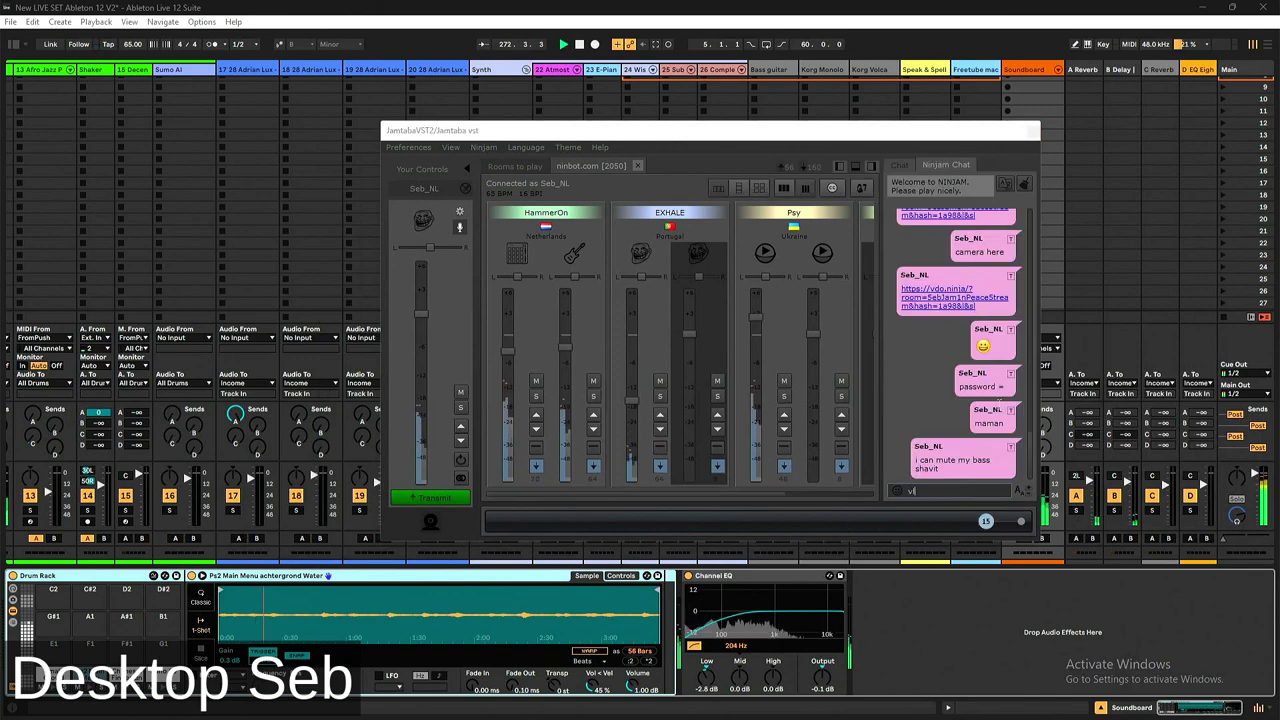
text(lokie on mo)
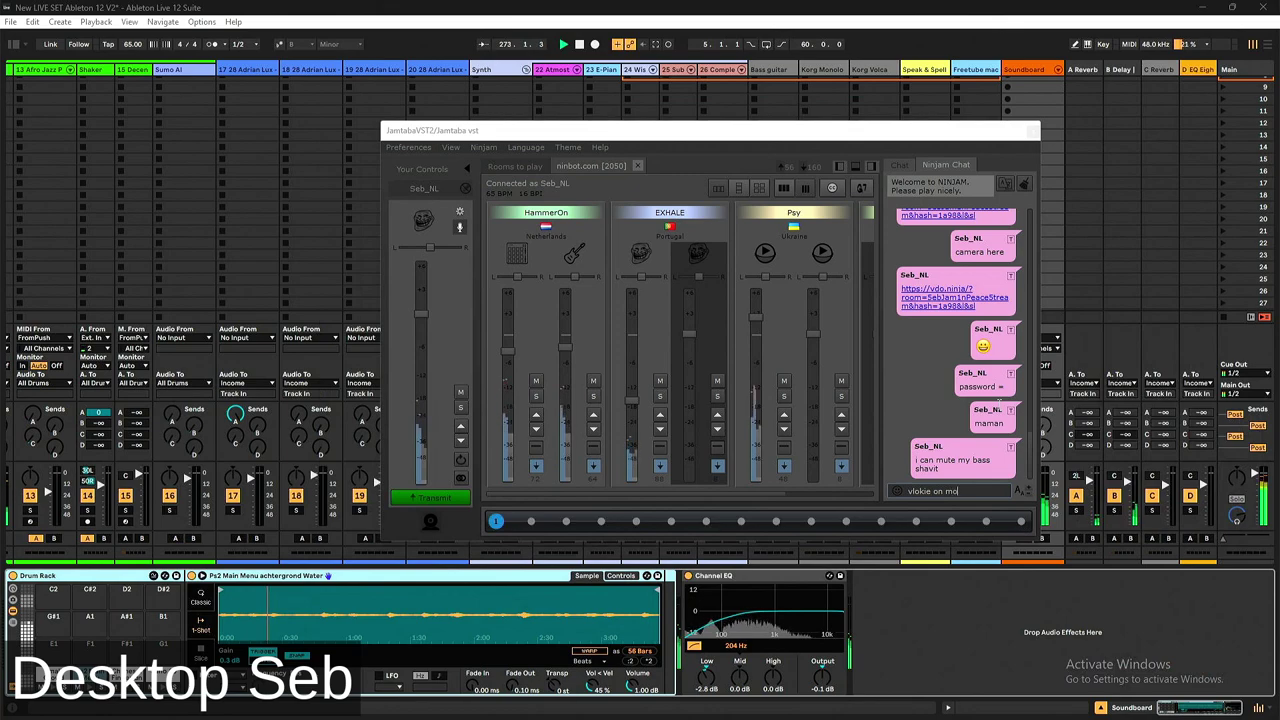
text(dulli)
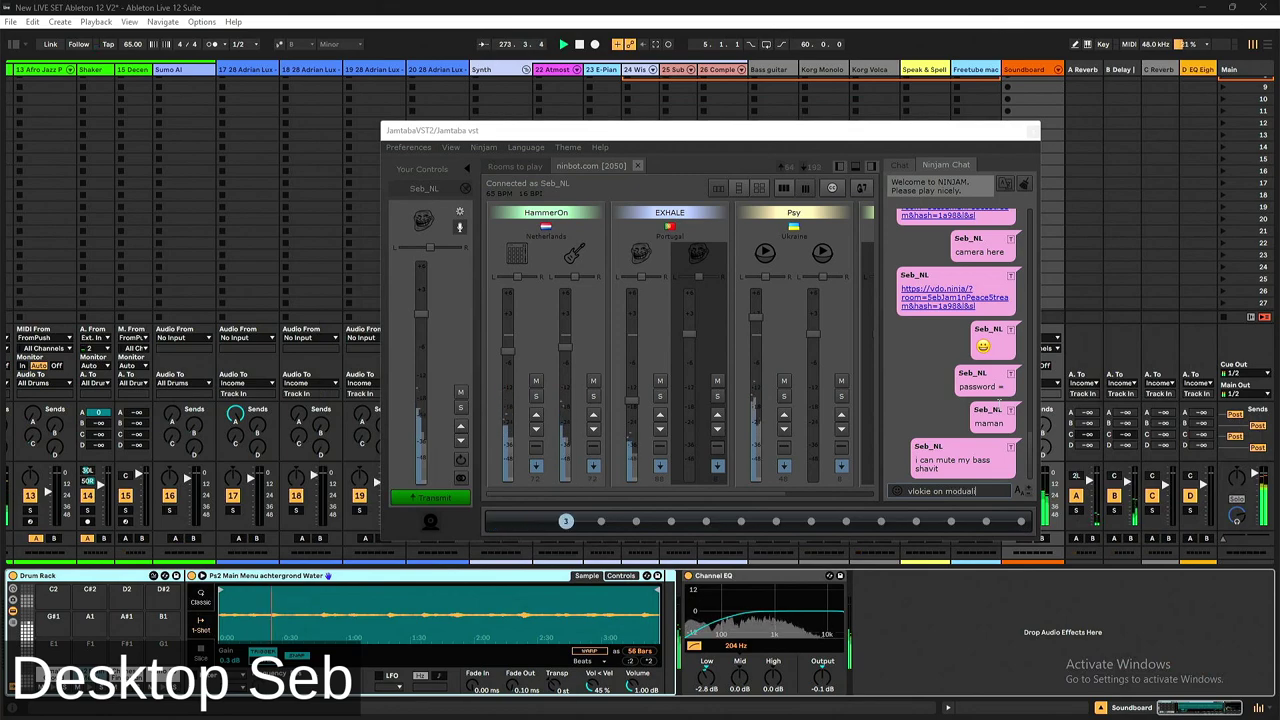
text(re)
key(Return)
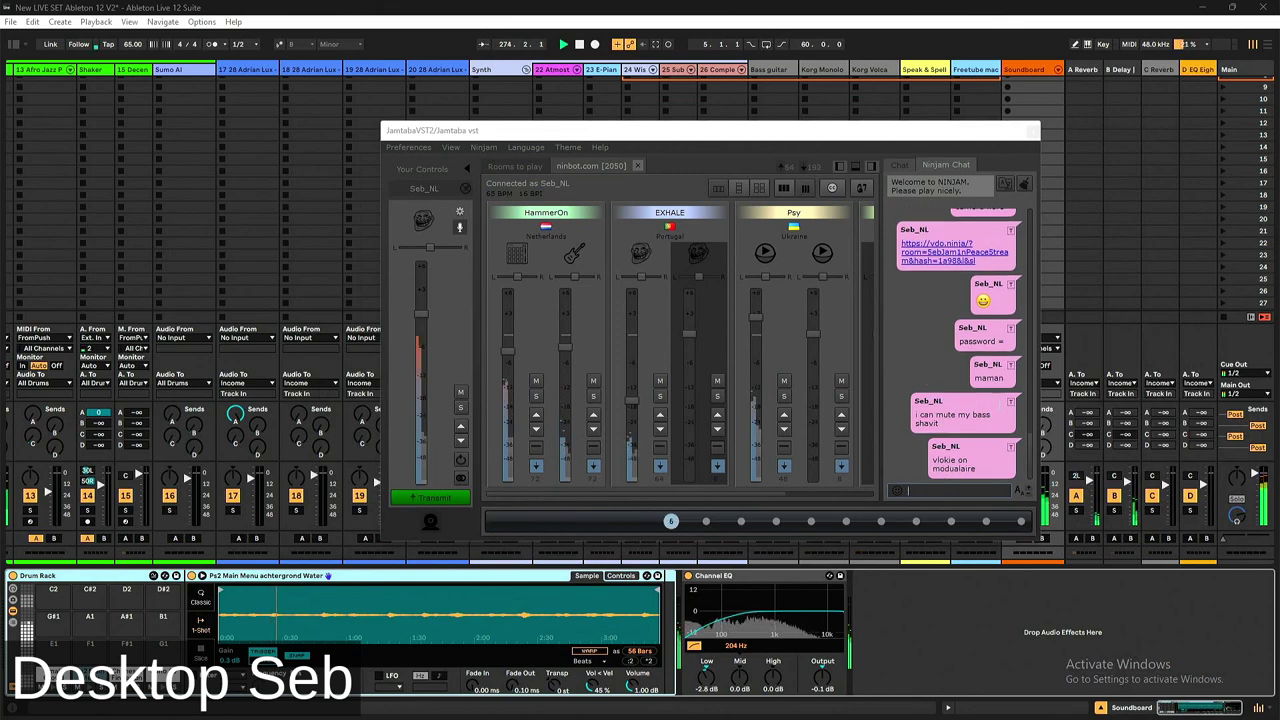
text(lol)
key(Return)
Step: Discard the unsent 'wat is d' draft and collapse the Your Controls panel
text(w)
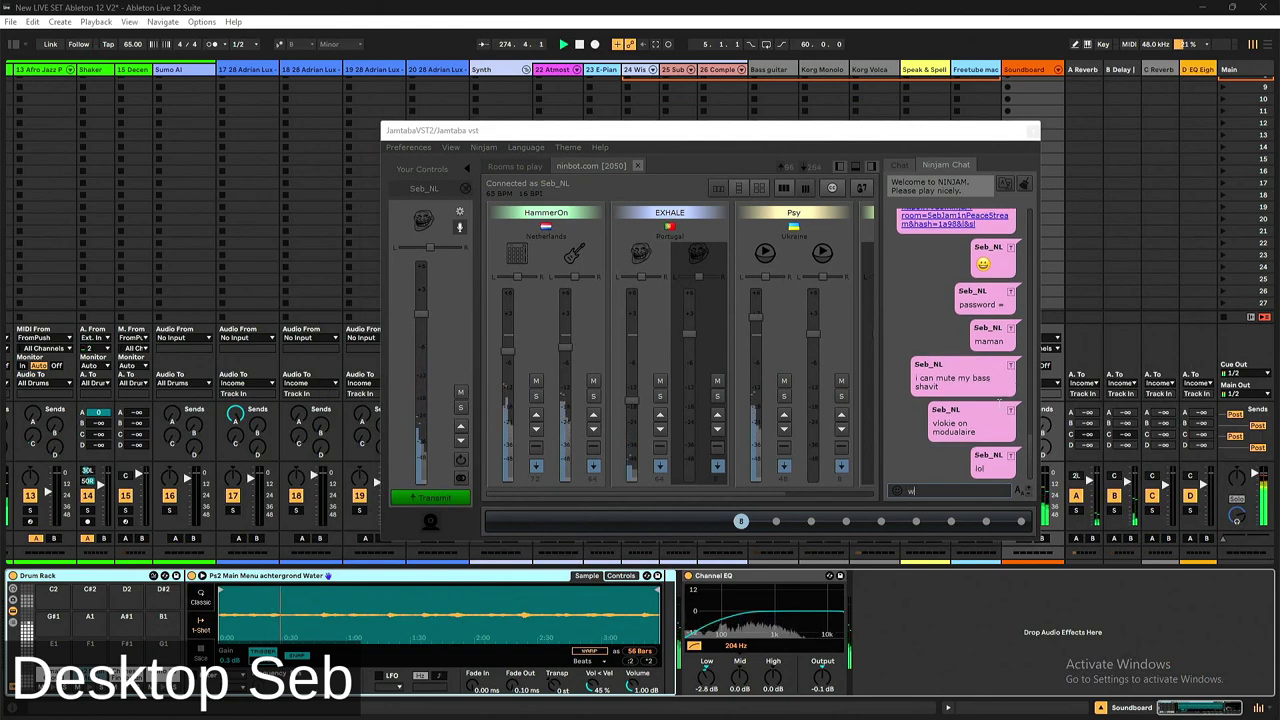
text(at is d)
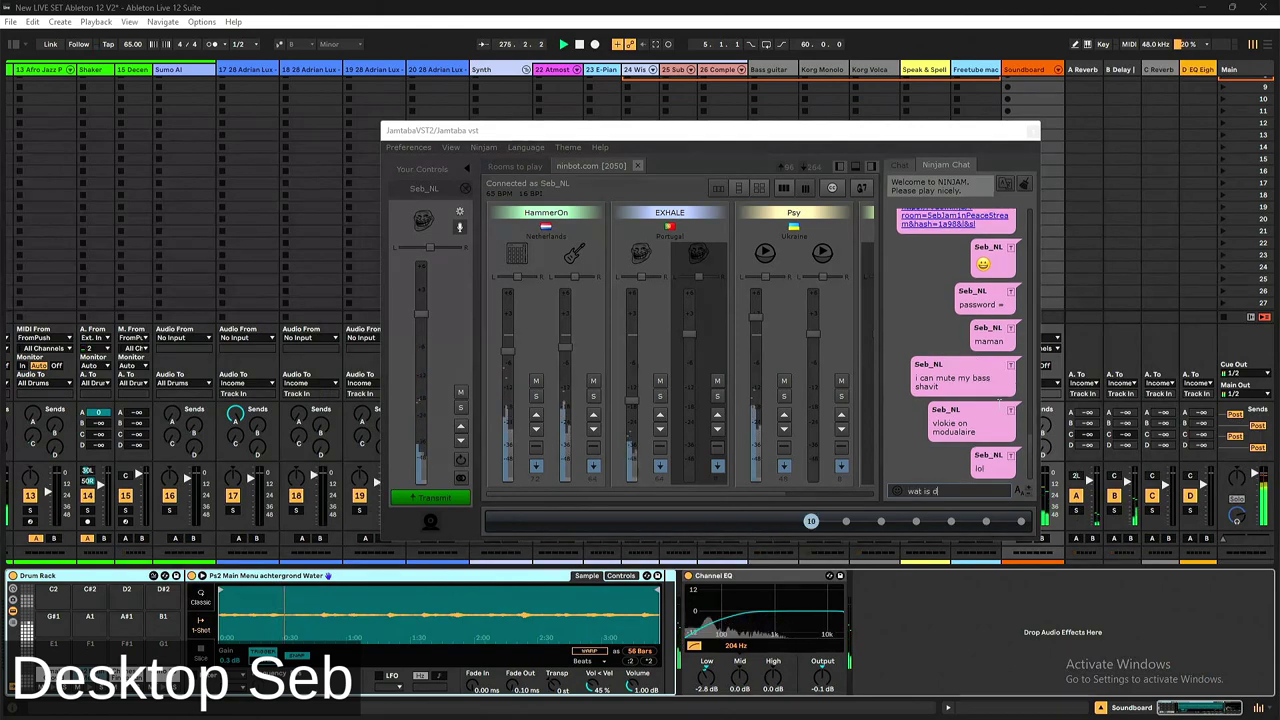
key(BackSpace)
key(BackSpace)
key(BackSpace)
key(BackSpace)
key(BackSpace)
key(BackSpace)
key(BackSpace)
key(BackSpace)
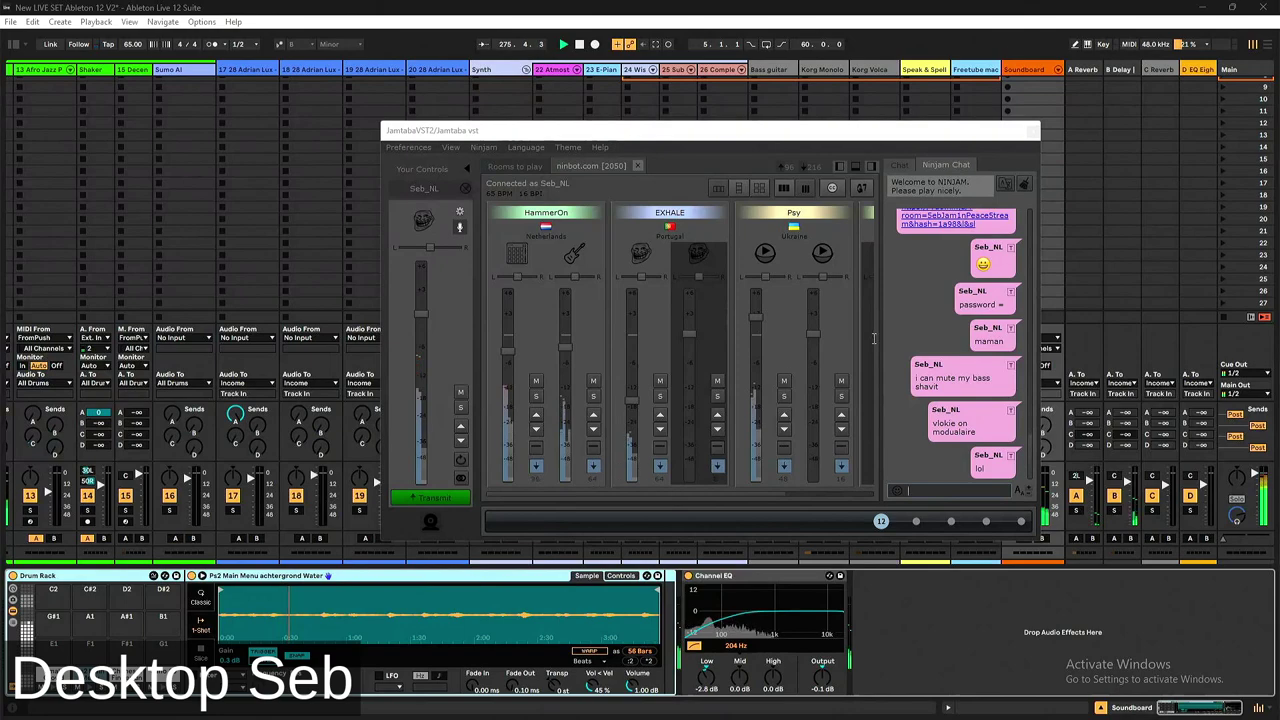
click(470, 166)
click(470, 166)
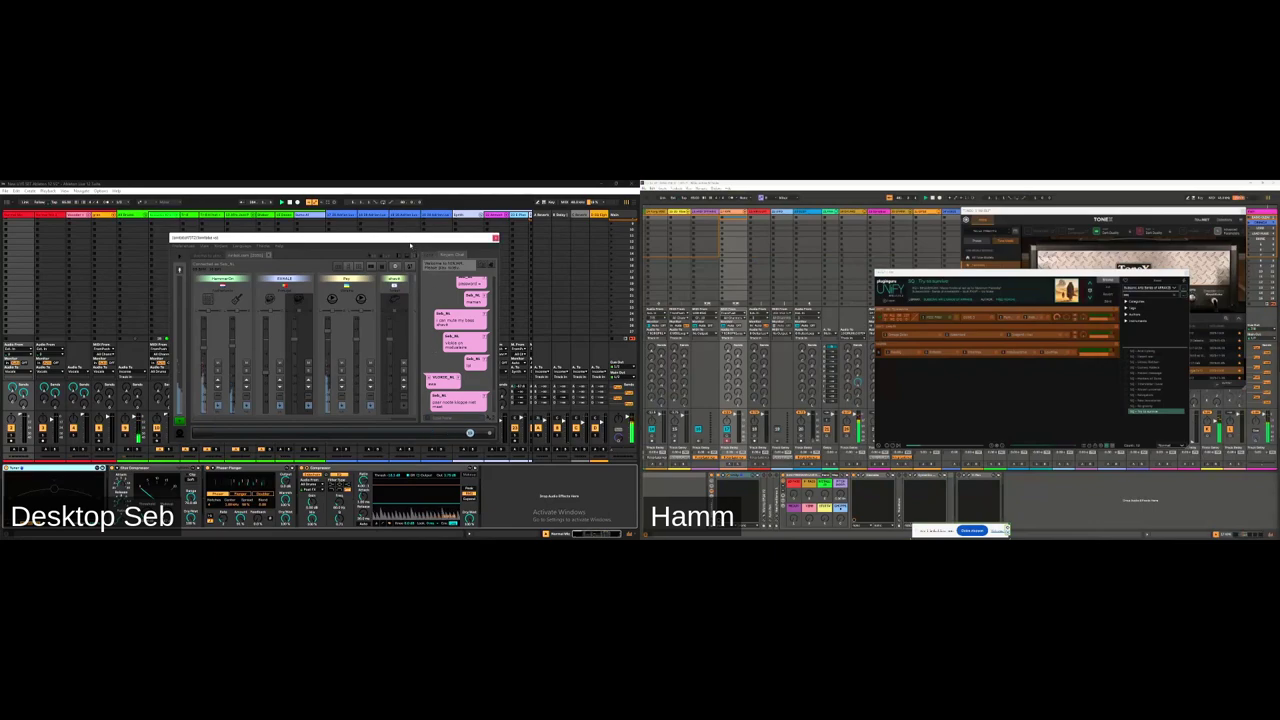
Step: Nudge Jamtaba right, hide the chat to reveal another channel strip, then reopen the chat
drag(402, 241, 420, 235)
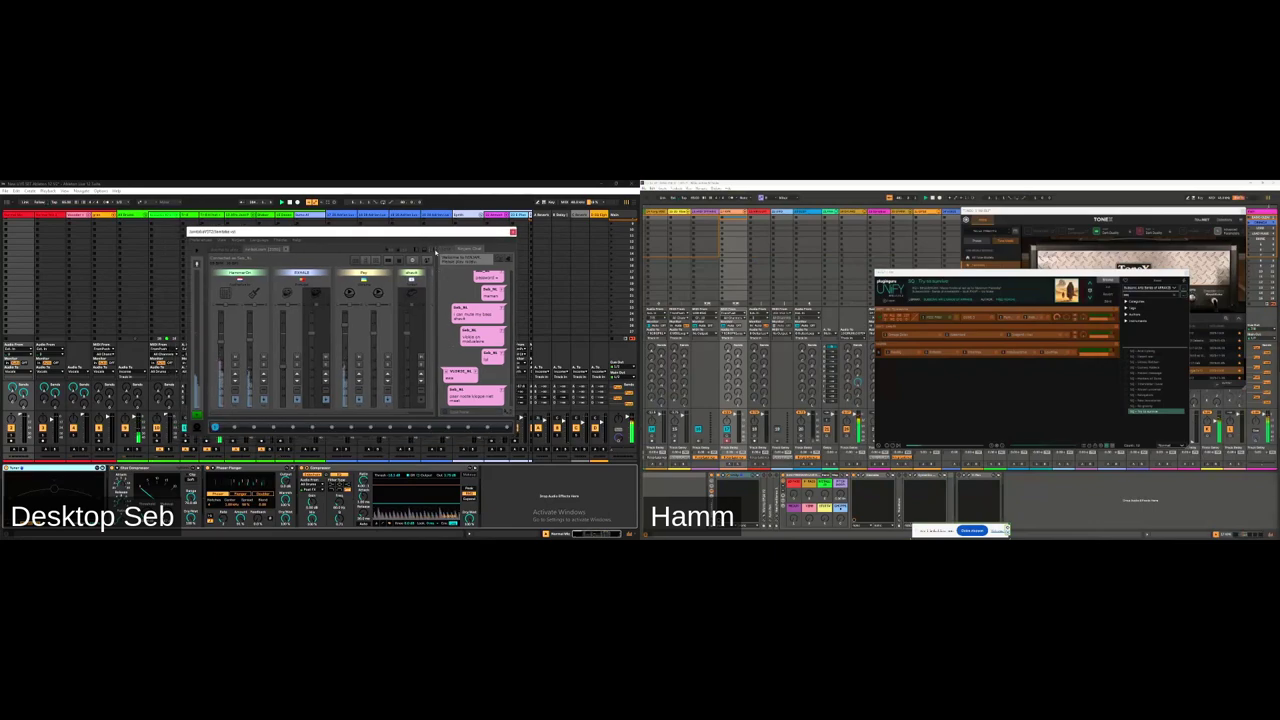
click(430, 252)
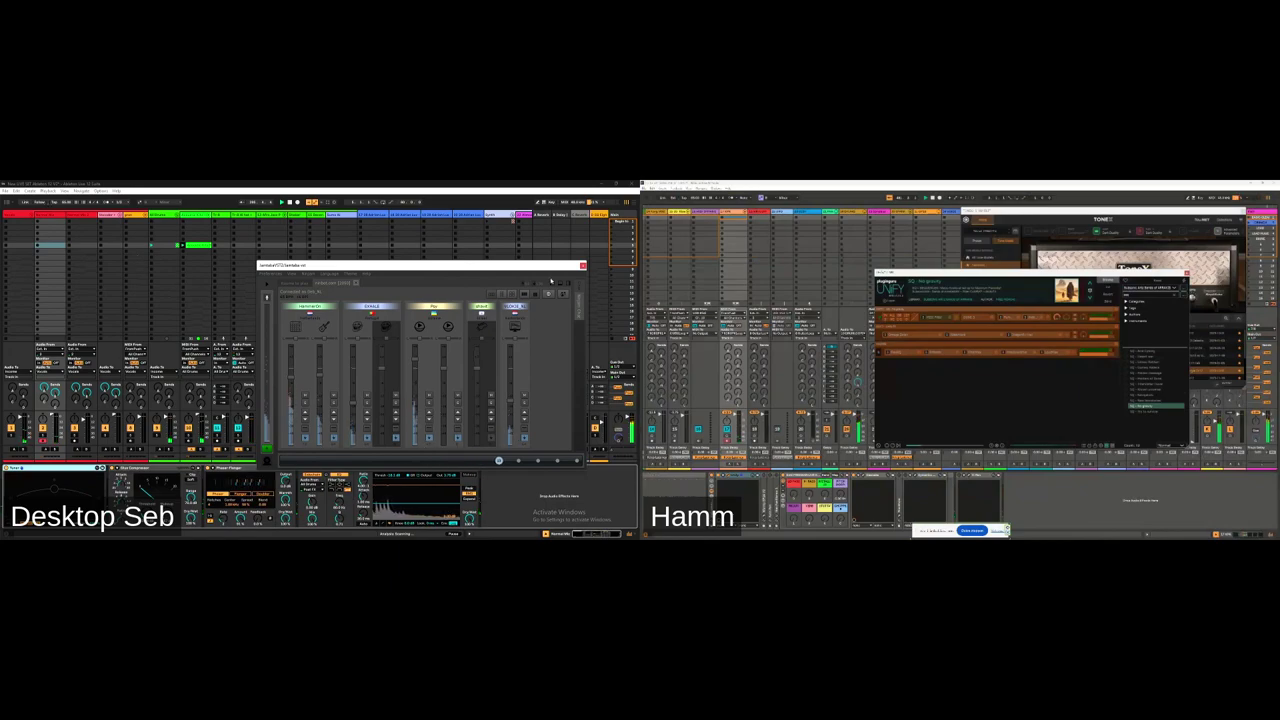
click(567, 288)
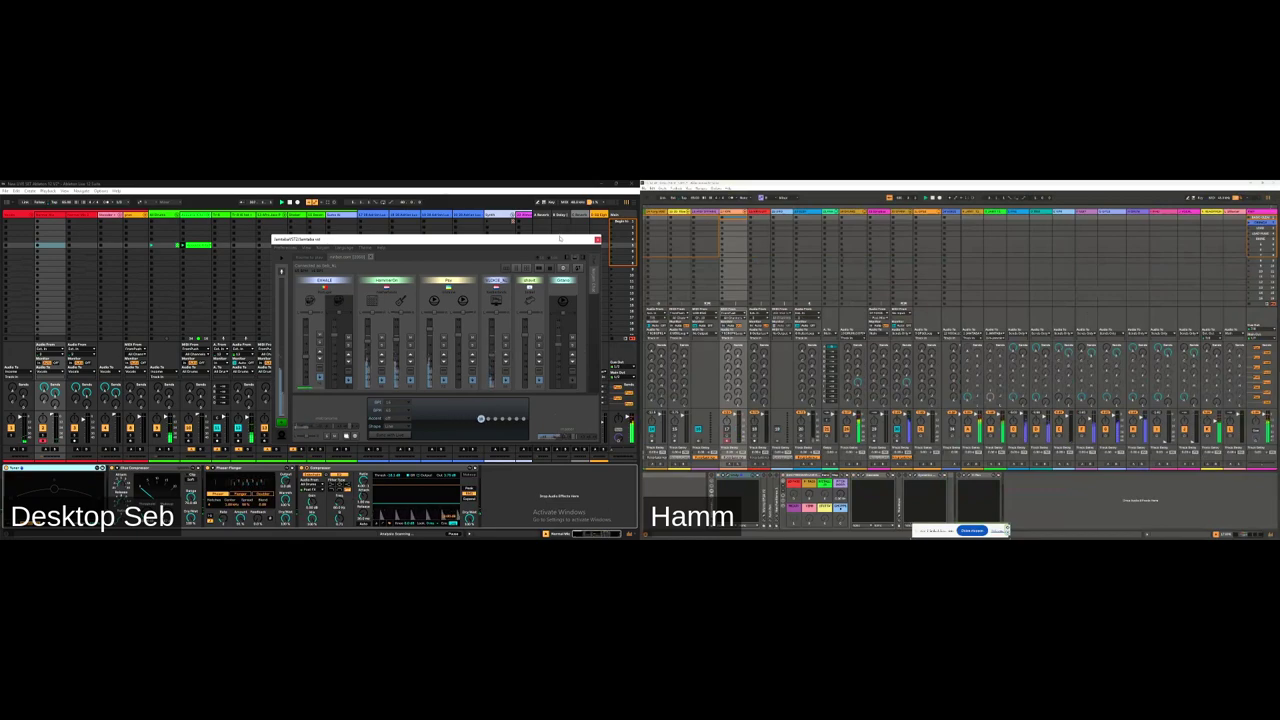
Step: Move the Jamtaba window up-left and show the NINJAM chat beside the channel strips again
drag(559, 237, 495, 233)
click(532, 267)
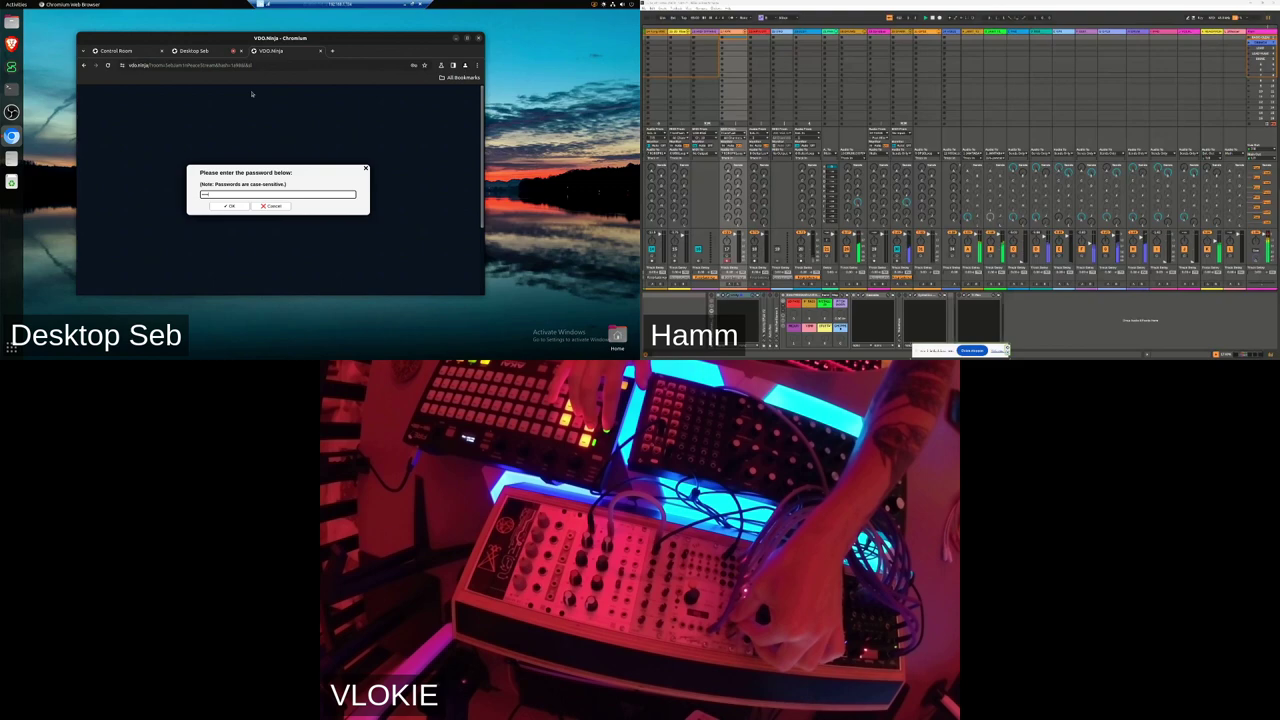
Step: Join the password-protected room under the performer's display name using HD Pro Webcam C920 at high resolution
key(Return)
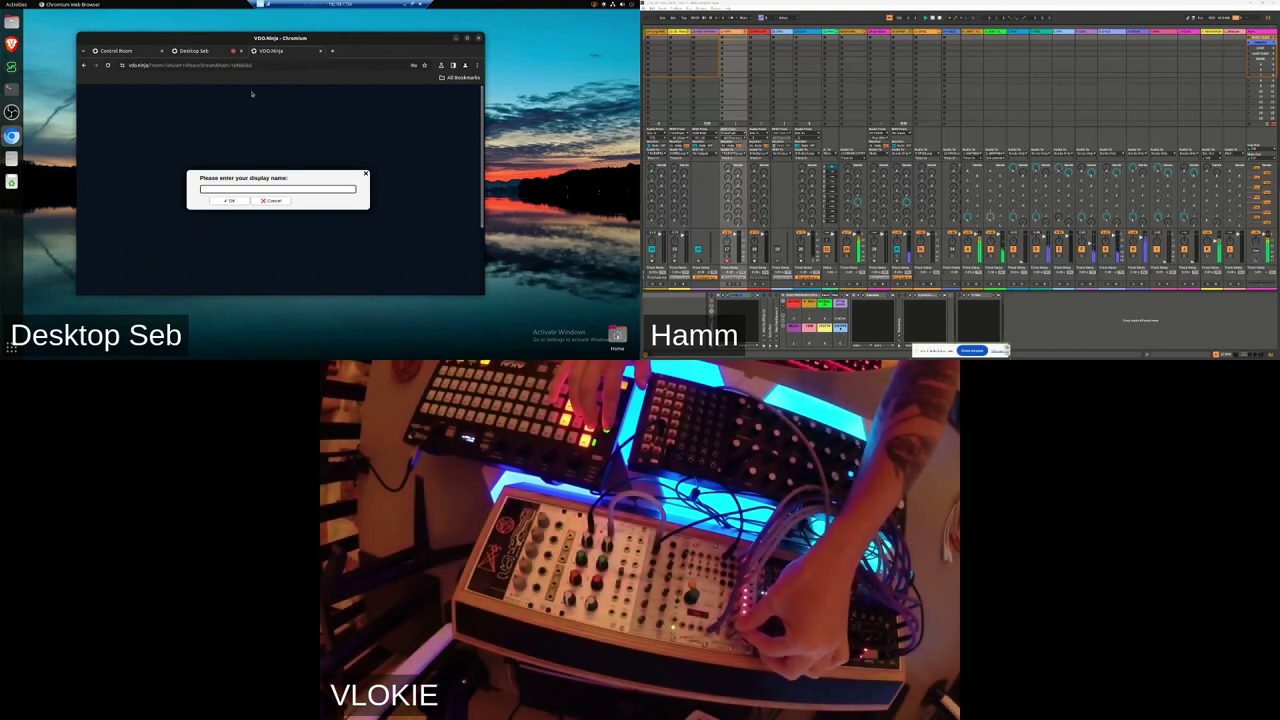
text(s)
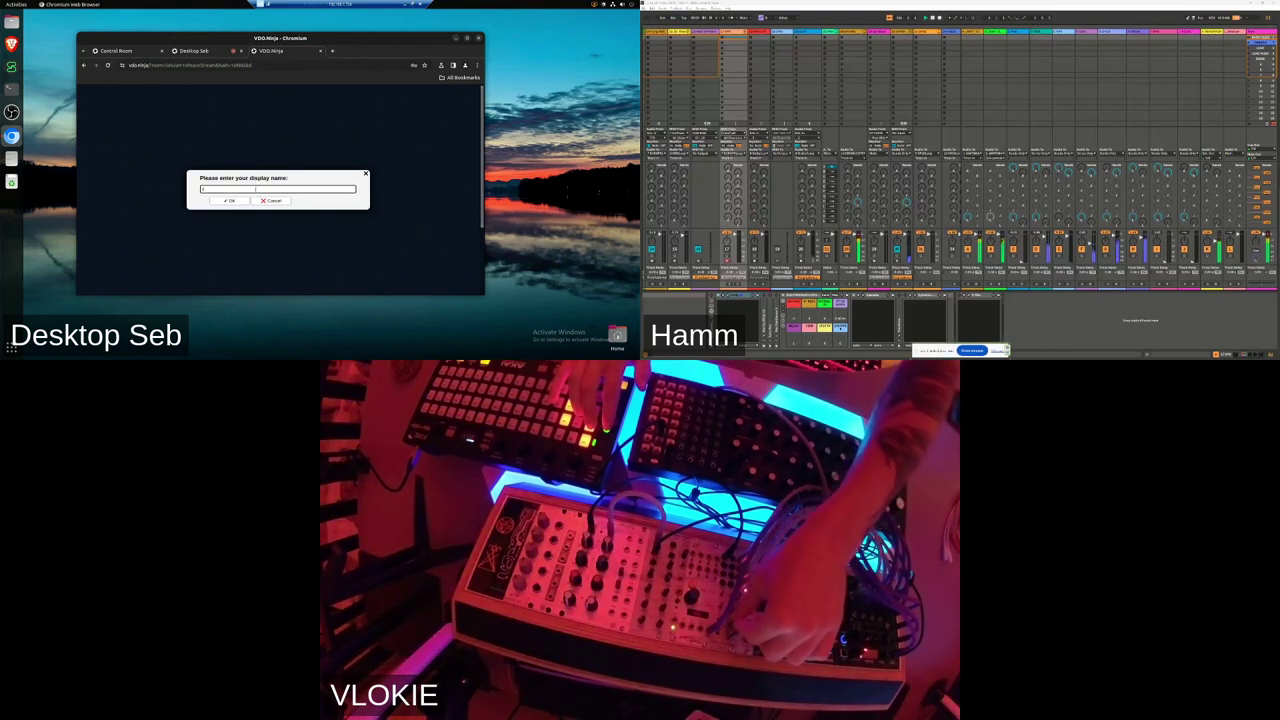
text(eb)
key(Return)
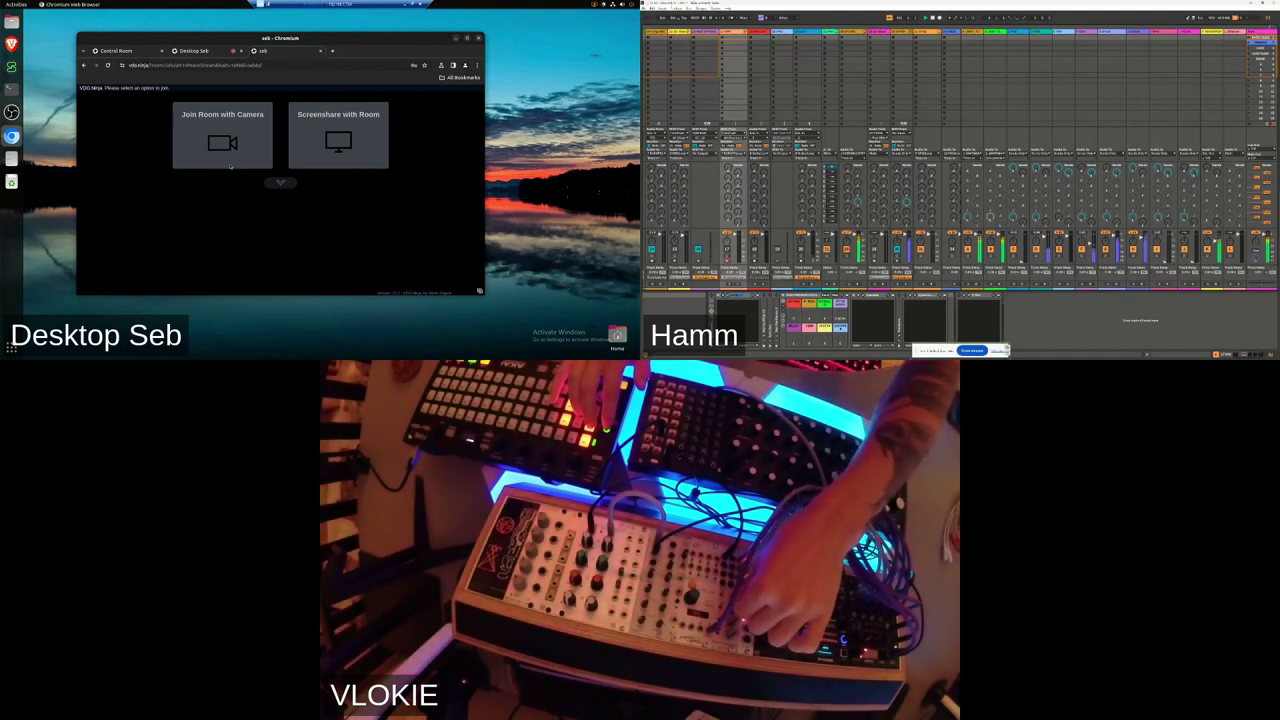
click(230, 167)
click(283, 190)
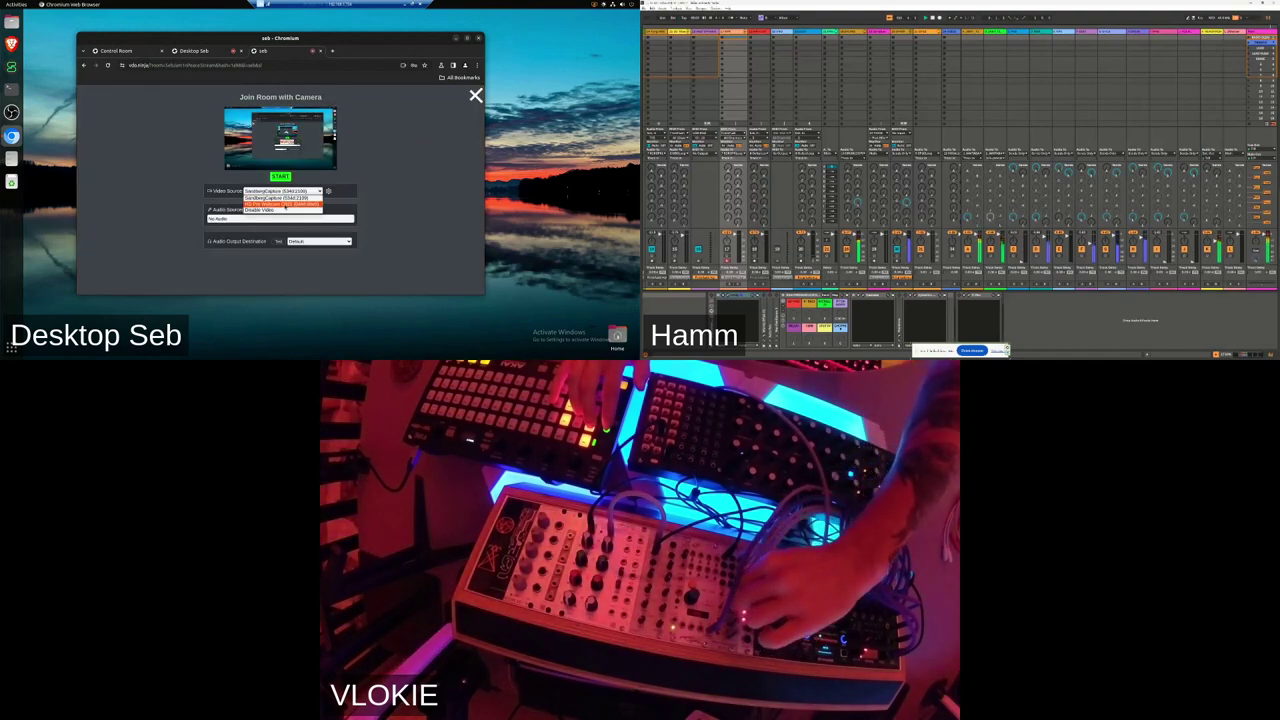
click(283, 204)
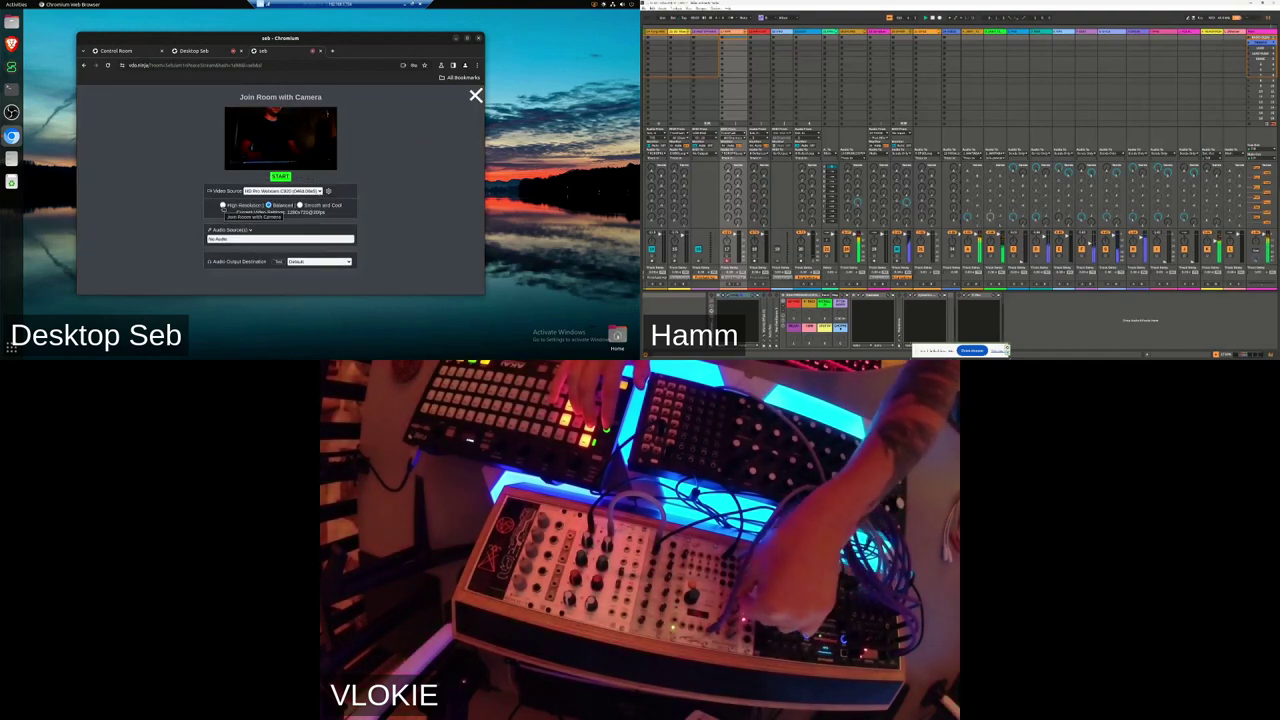
click(223, 205)
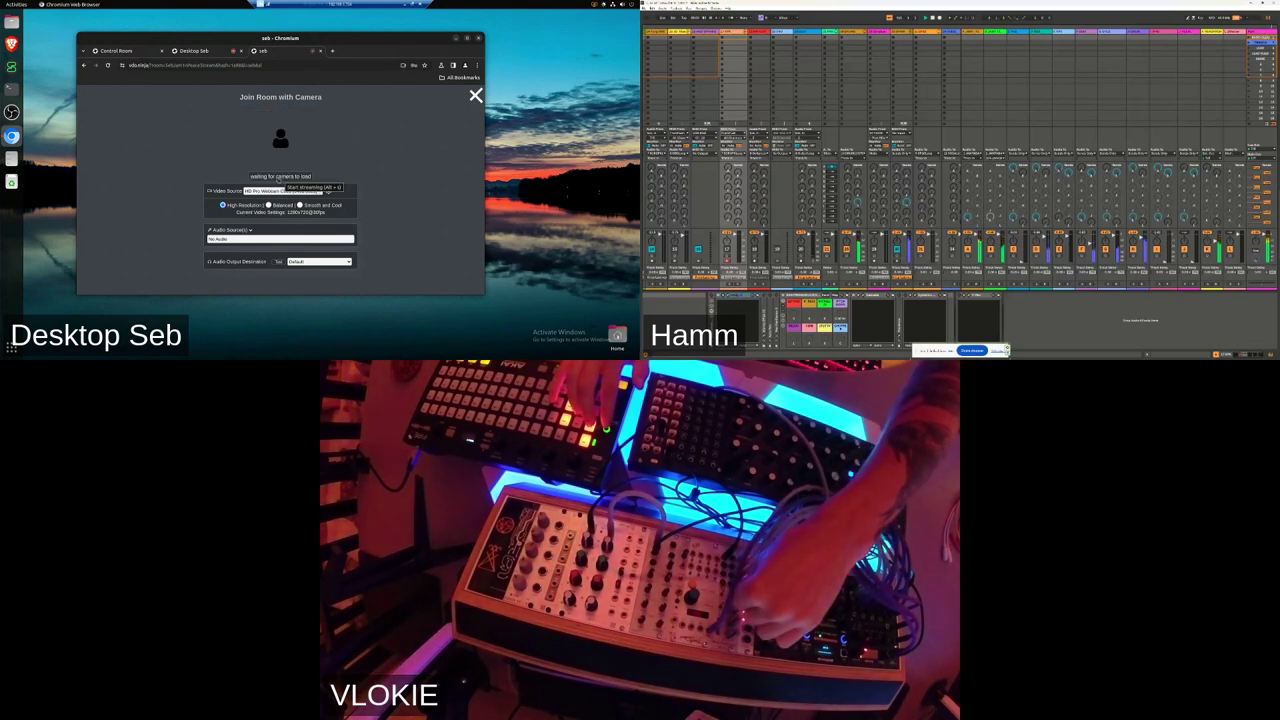
Step: Load the pasted room link, then reload it with '&audio' appended to the URL
click(274, 66)
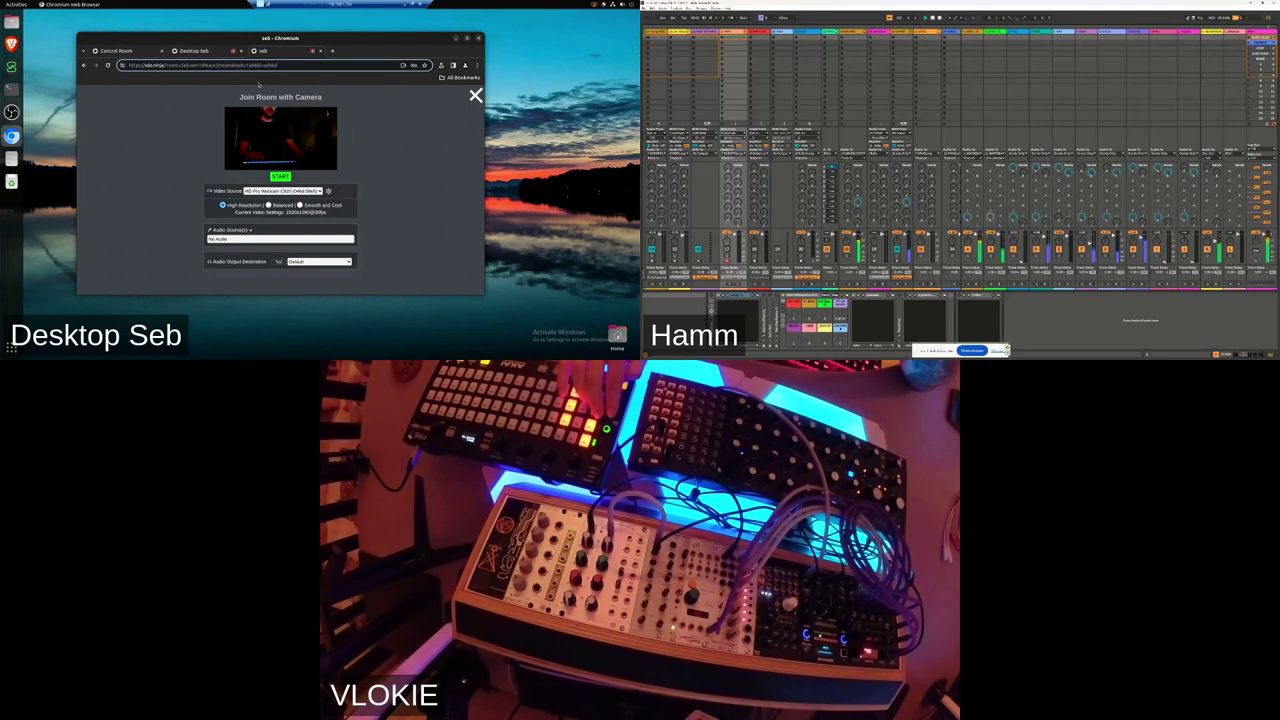
key(ctrl+v)
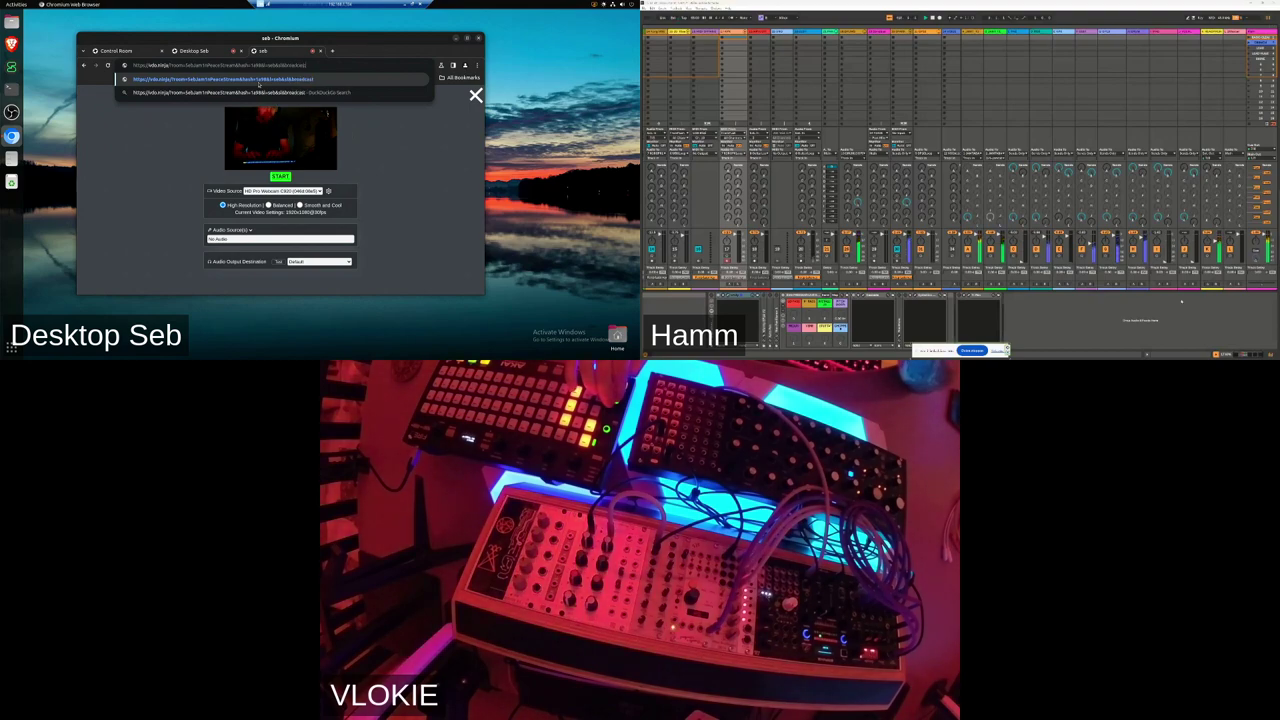
key(Return)
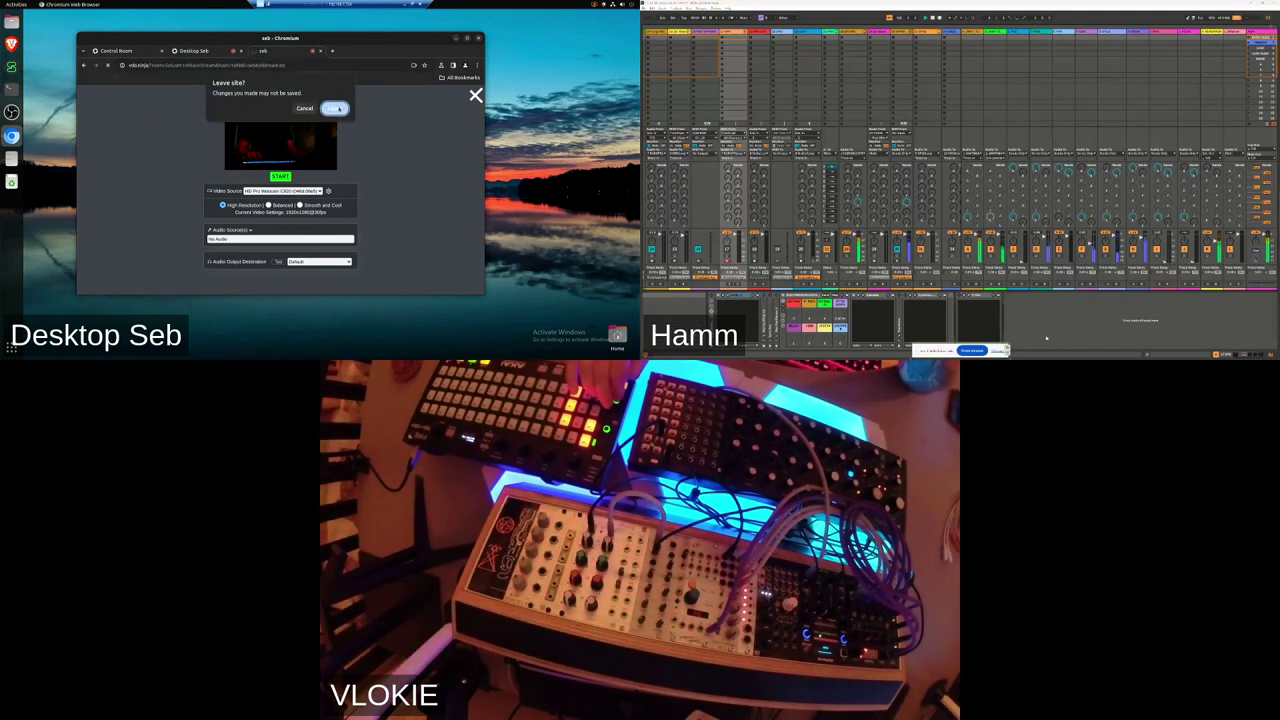
click(336, 108)
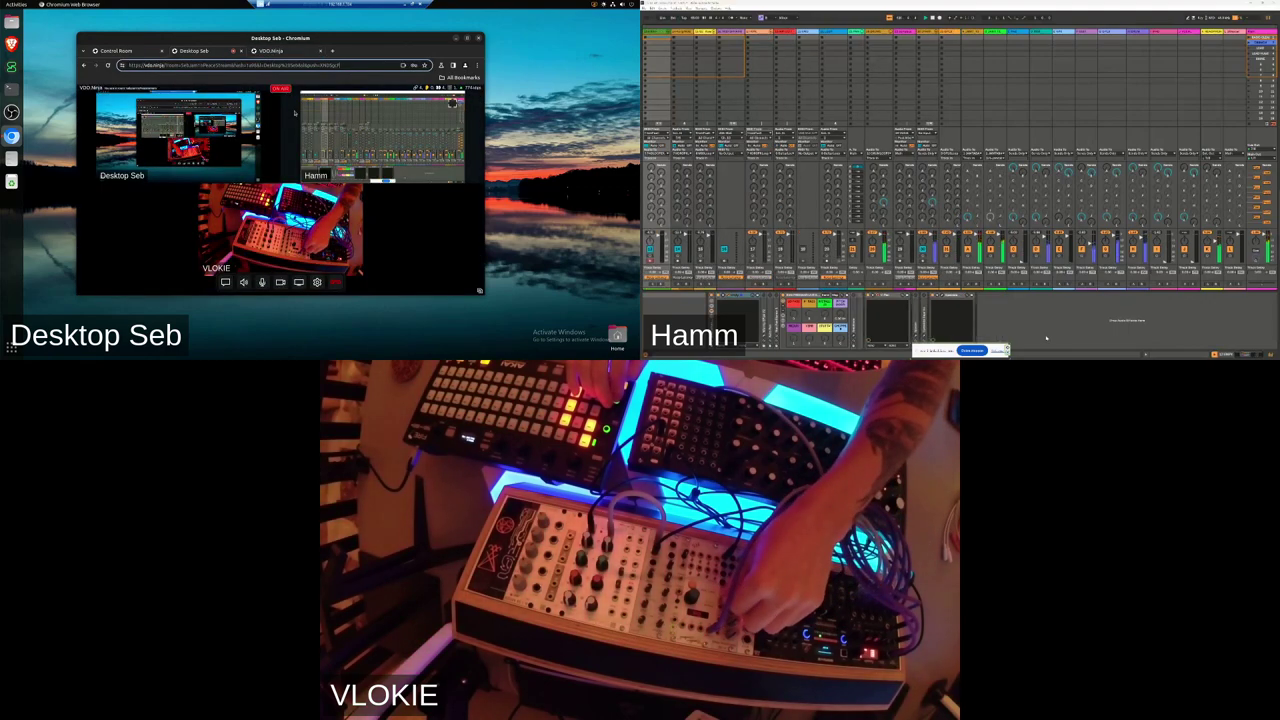
key(ctrl+l)
text(&audio)
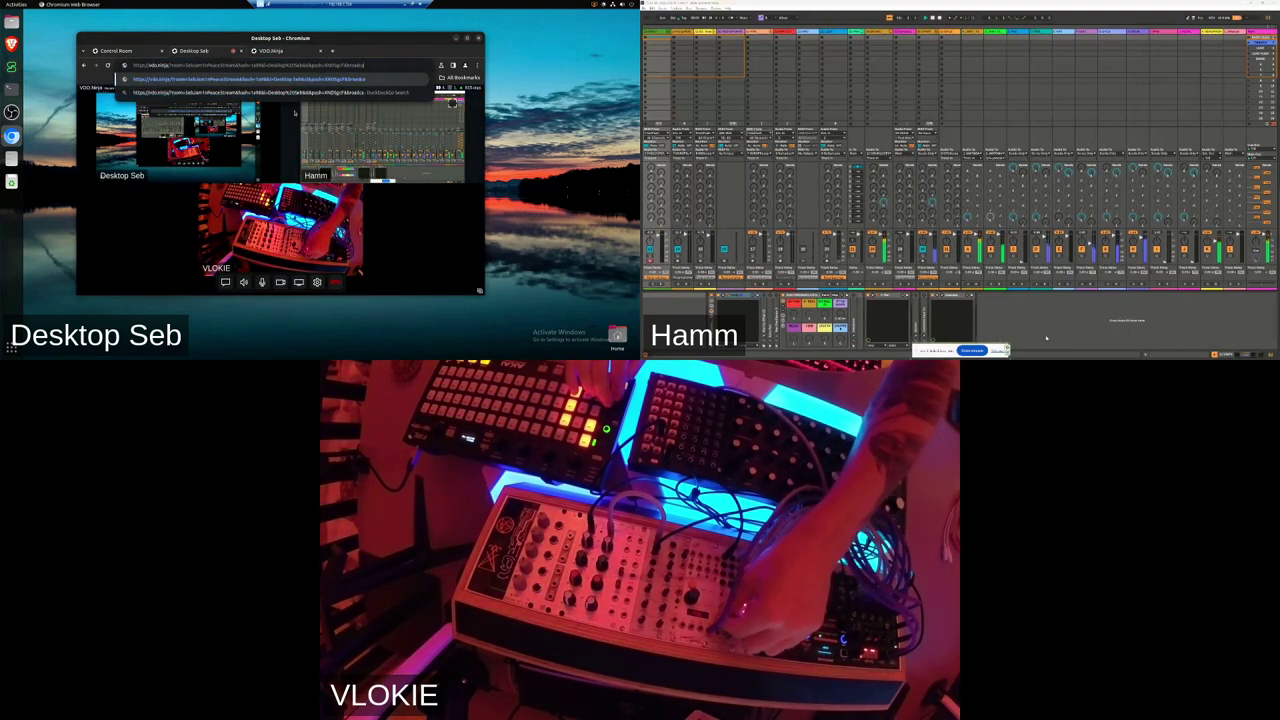
key(Return)
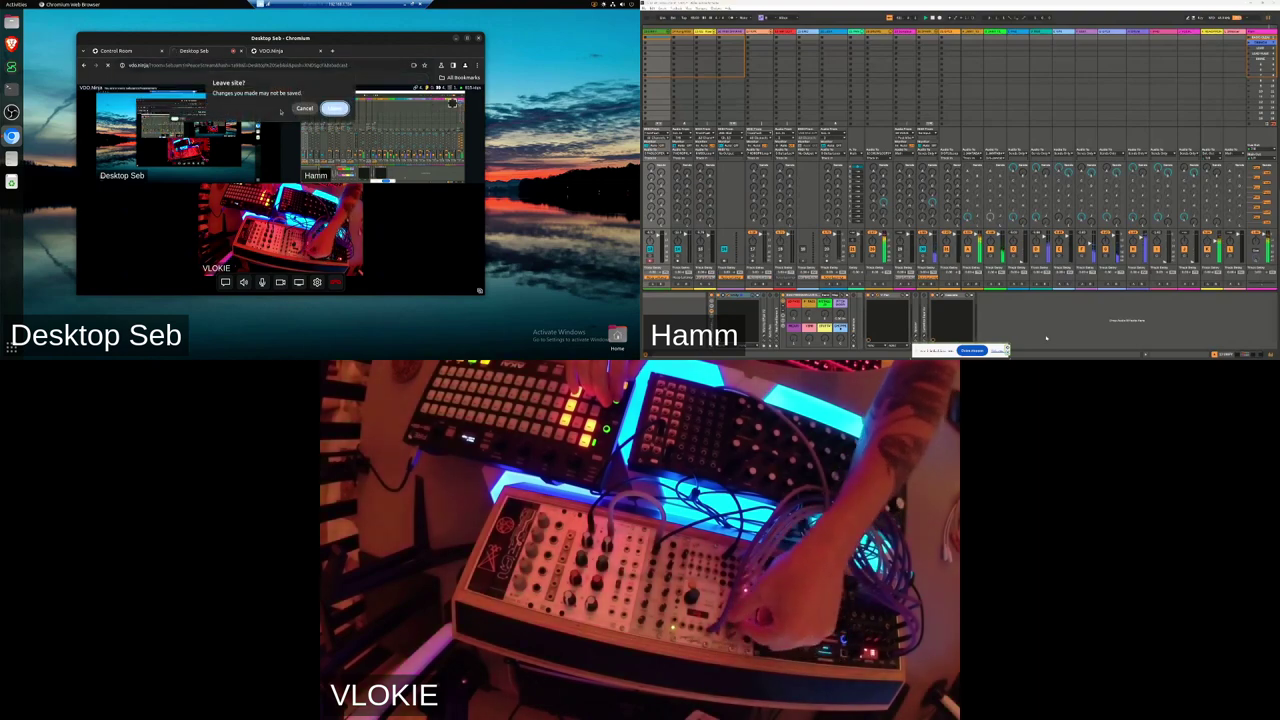
click(334, 108)
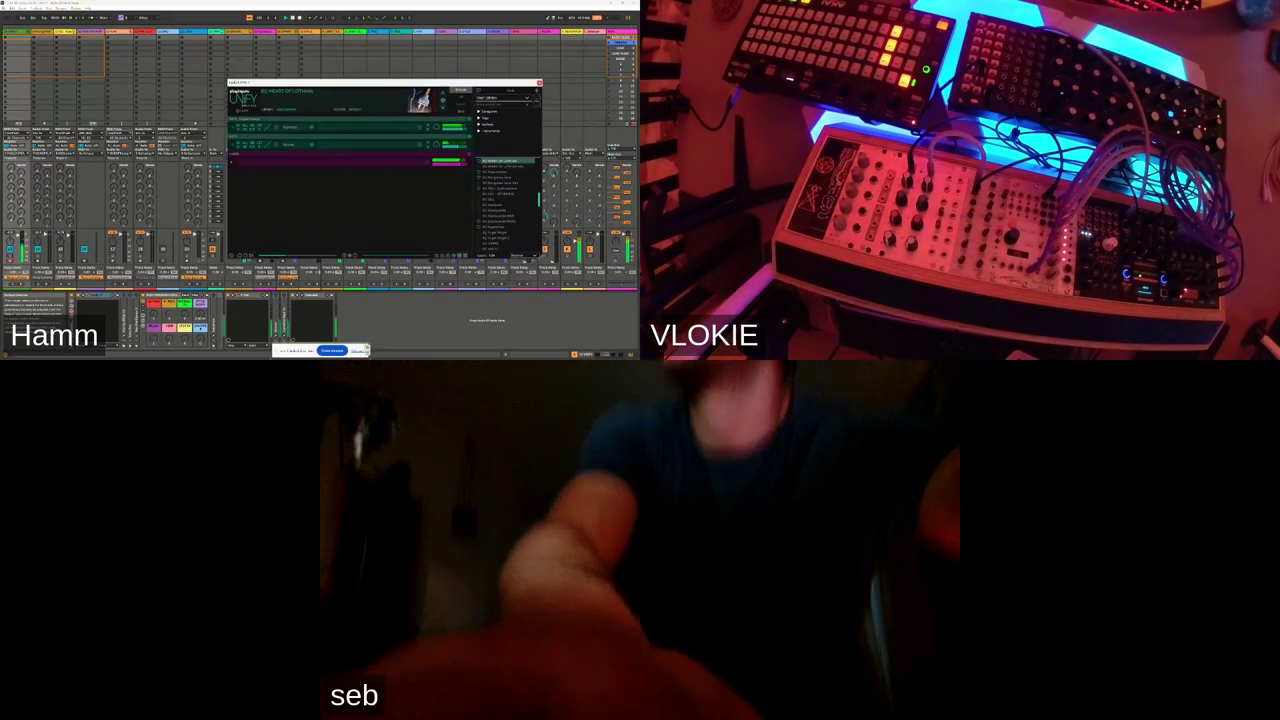
Step: Switch to another Unify preset and nudge the Jamtaba window up-left to show more remote channels
click(505, 177)
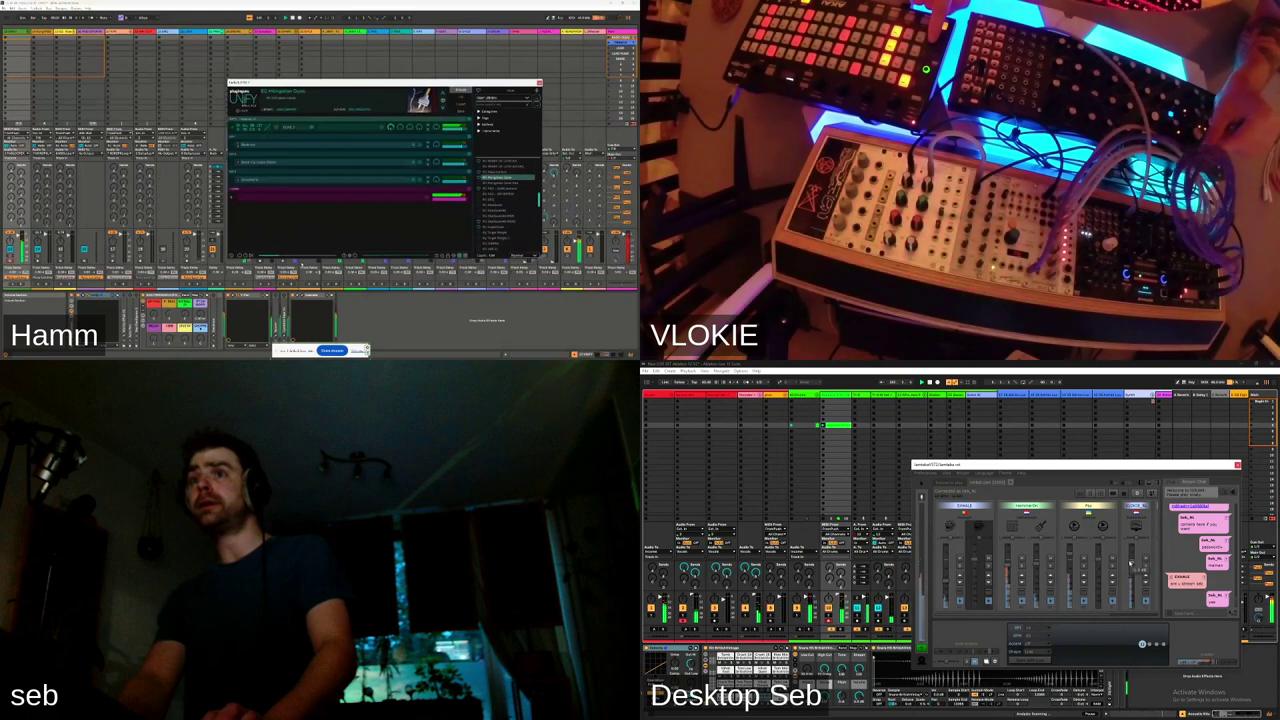
drag(1160, 482, 1135, 462)
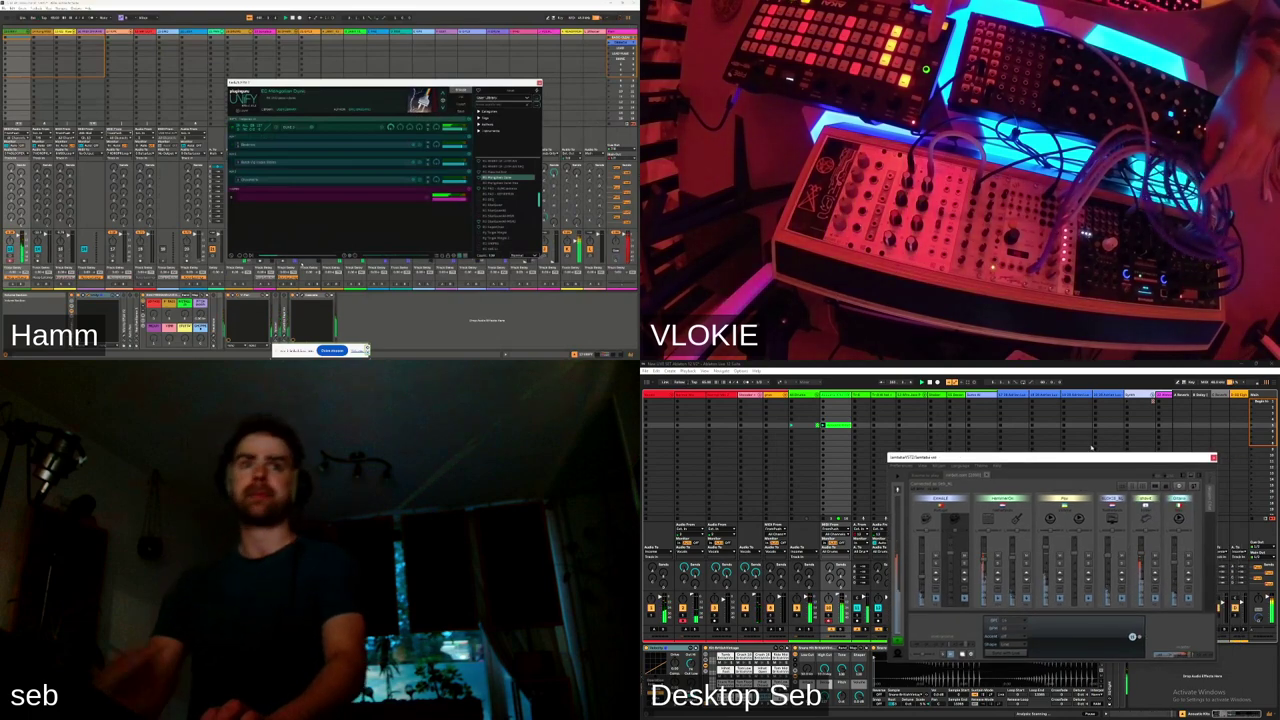